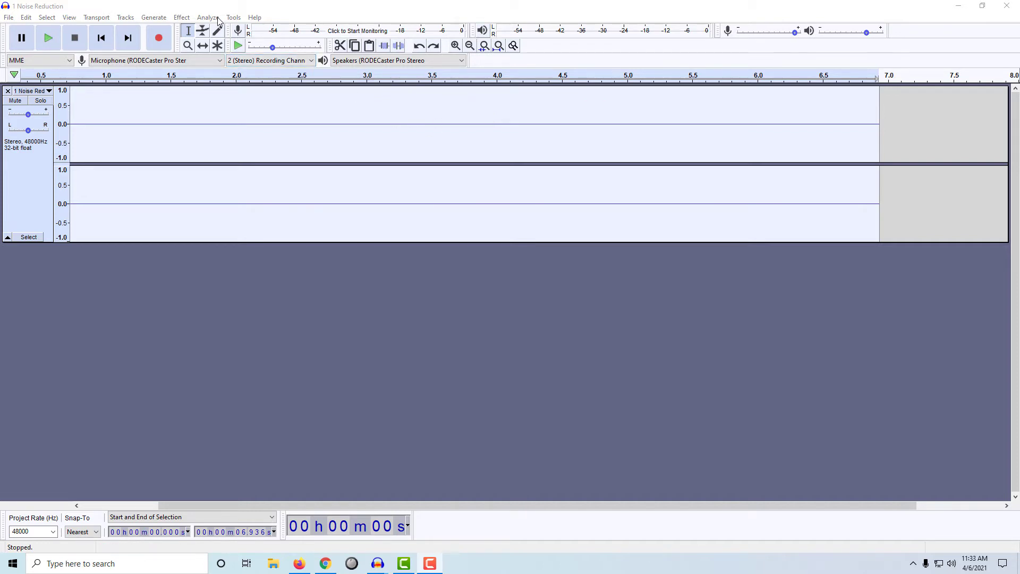
Step: Try amplifying the whole recording by 45.636 dB, and undo the amplification
left_click(185, 20)
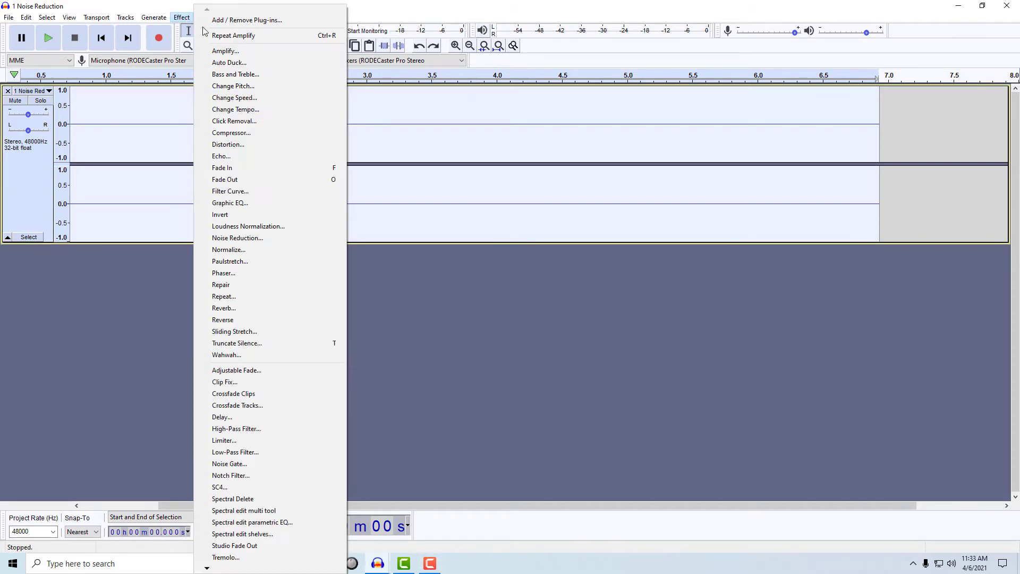
left_click(243, 56)
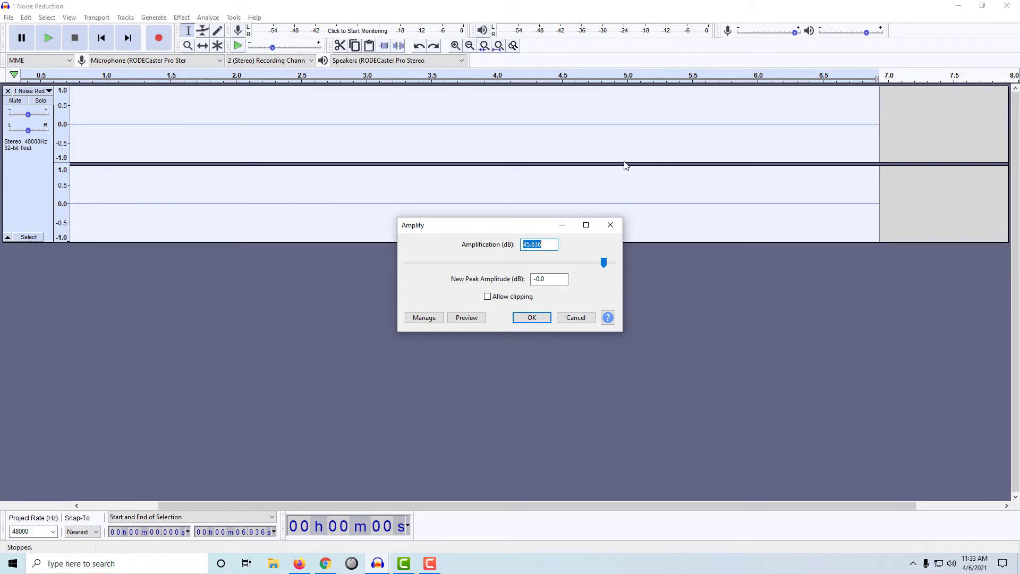
left_click(547, 321)
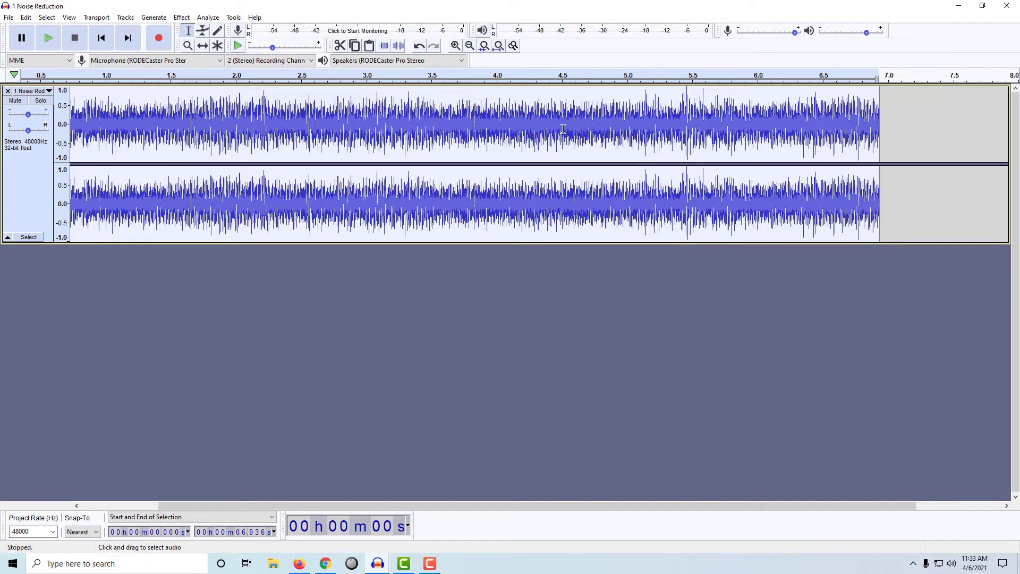
left_click(422, 50)
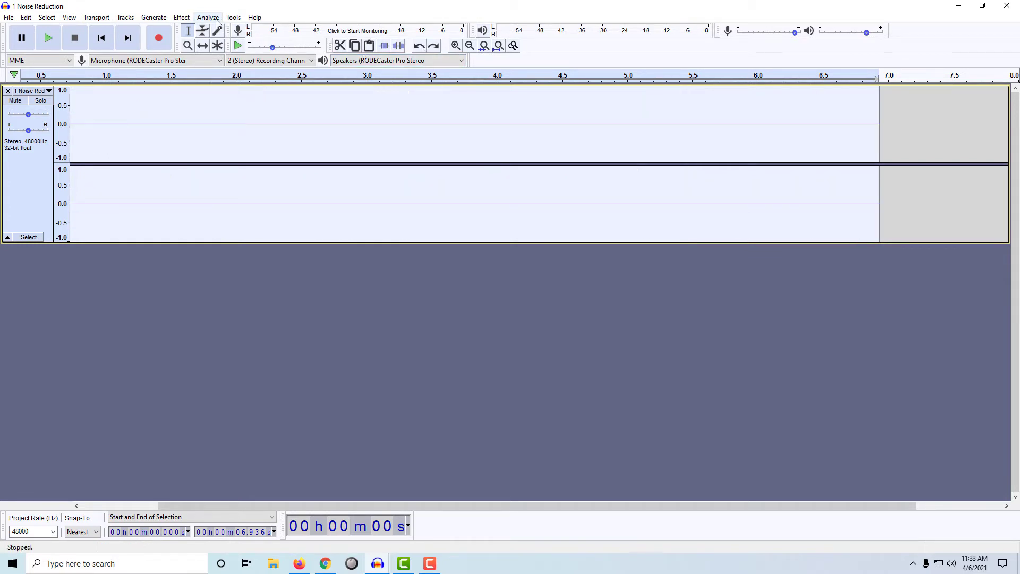
Step: Amplify the whole recording by 20.5 dB
left_click(181, 17)
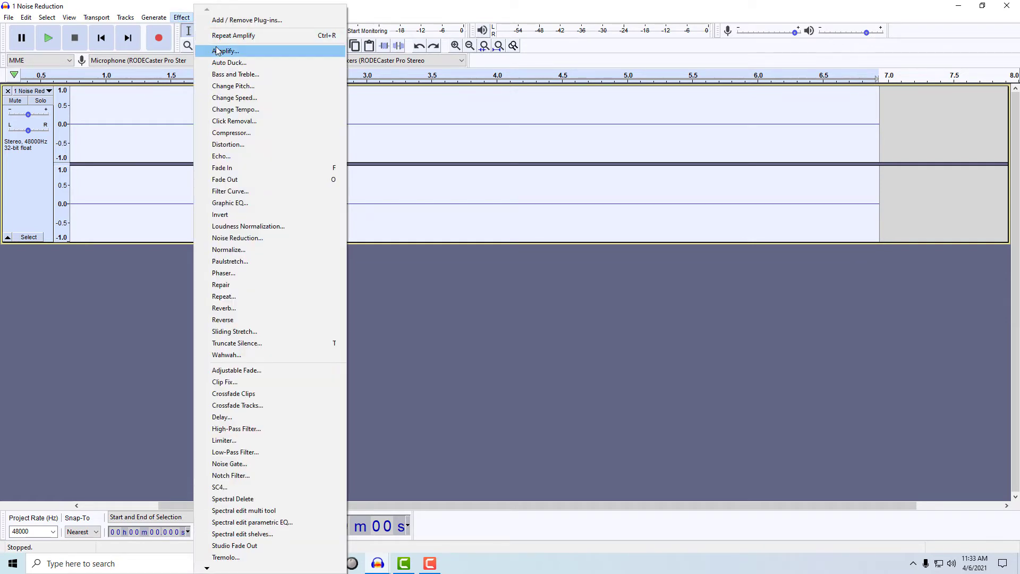
left_click(216, 50)
left_click_drag(604, 261, 552, 267)
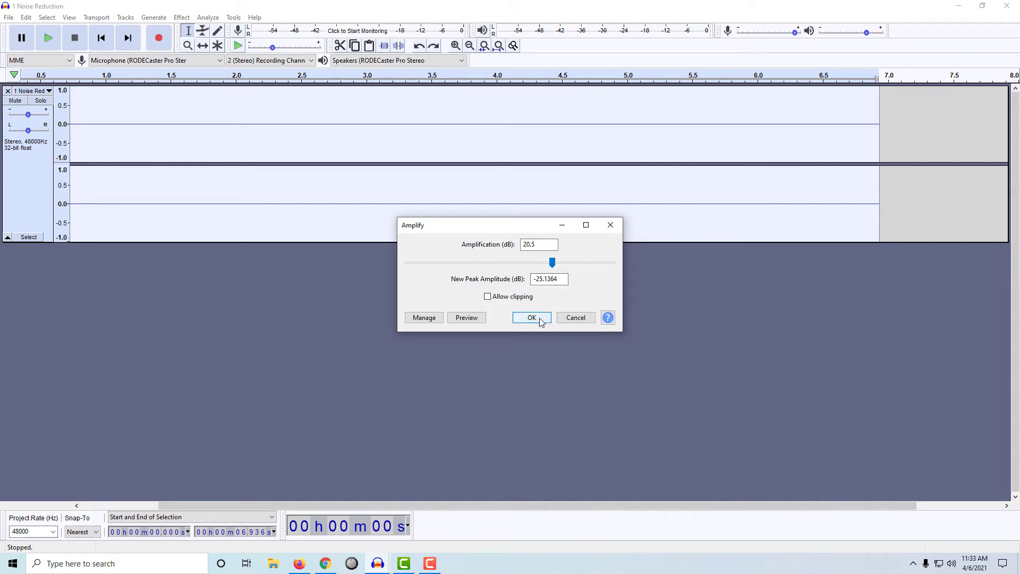
left_click(532, 317)
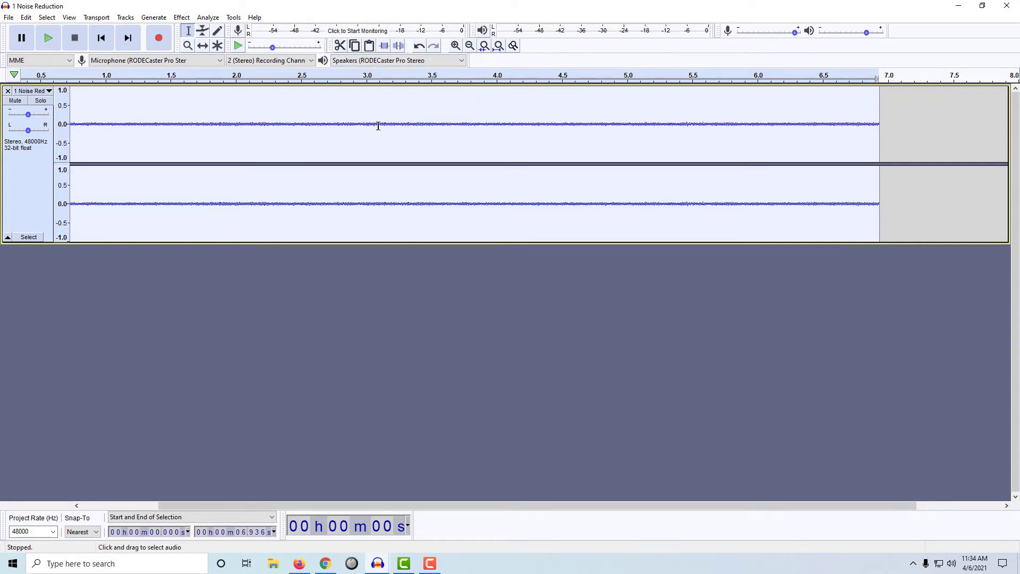
Step: Capture a Noise Reduction noise profile from the section between about 2.3 s and 4.55 s
left_click(406, 133)
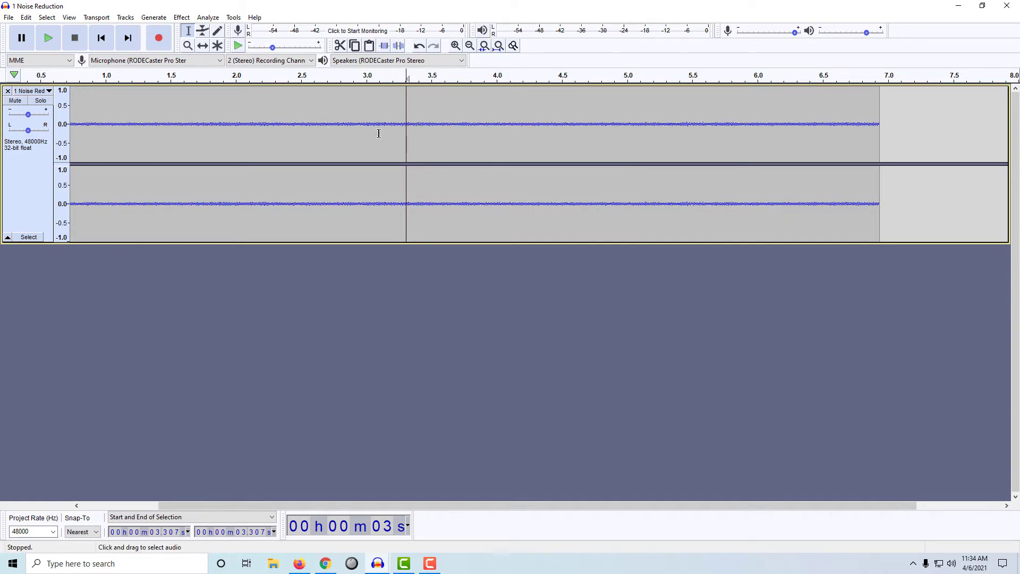
left_click_drag(393, 127, 567, 132)
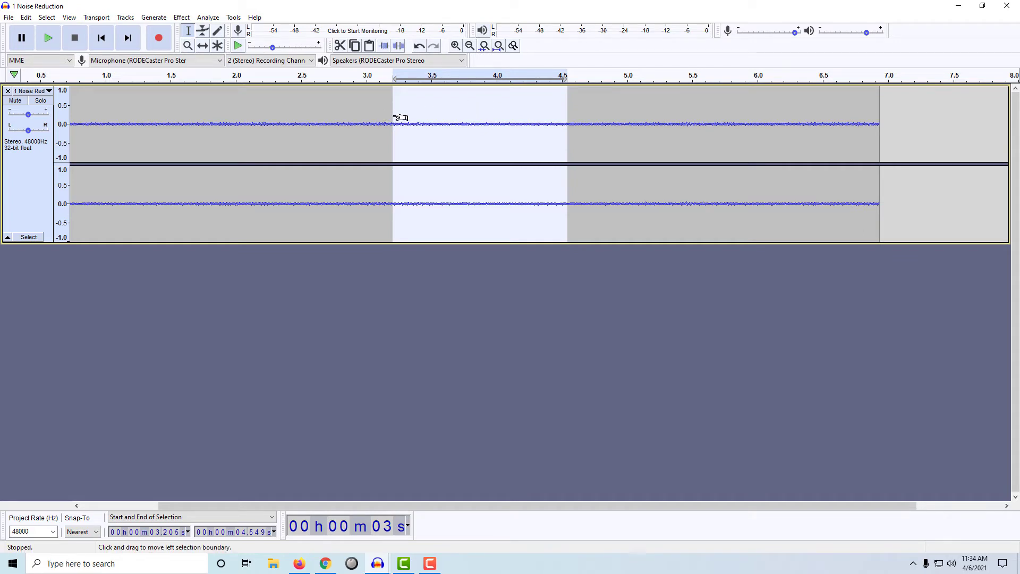
left_click_drag(393, 117, 275, 120)
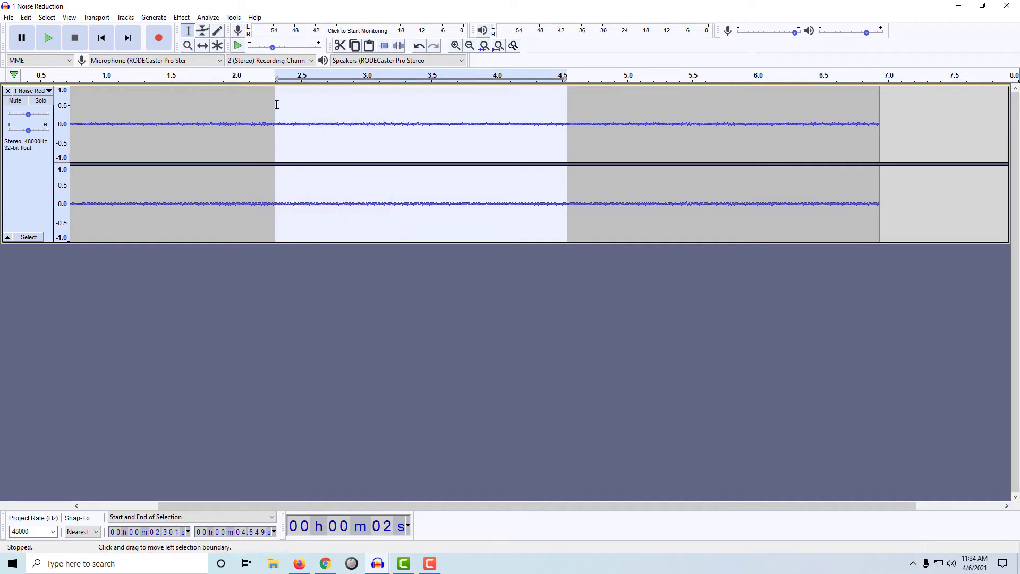
left_click(182, 17)
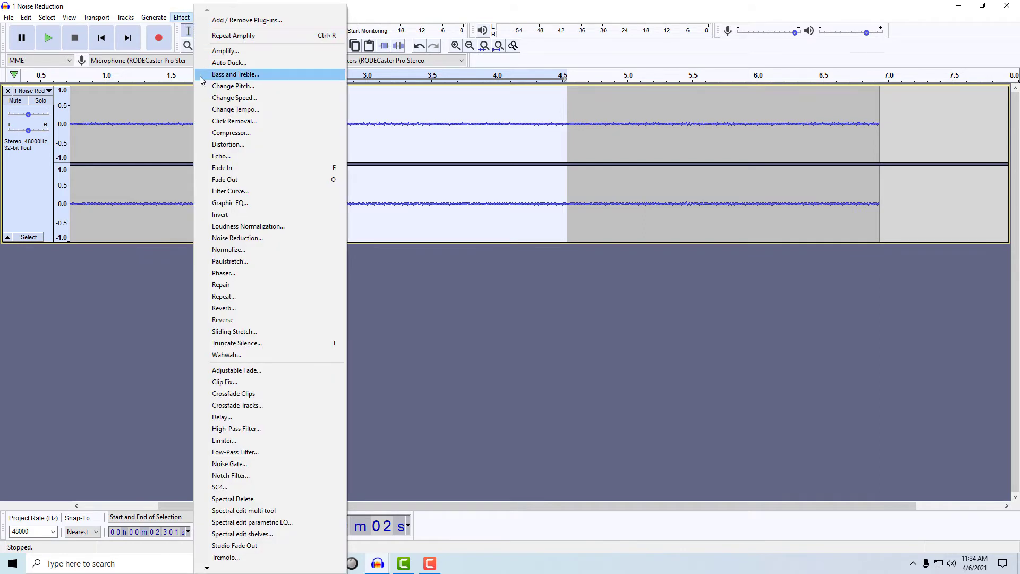
left_click(252, 238)
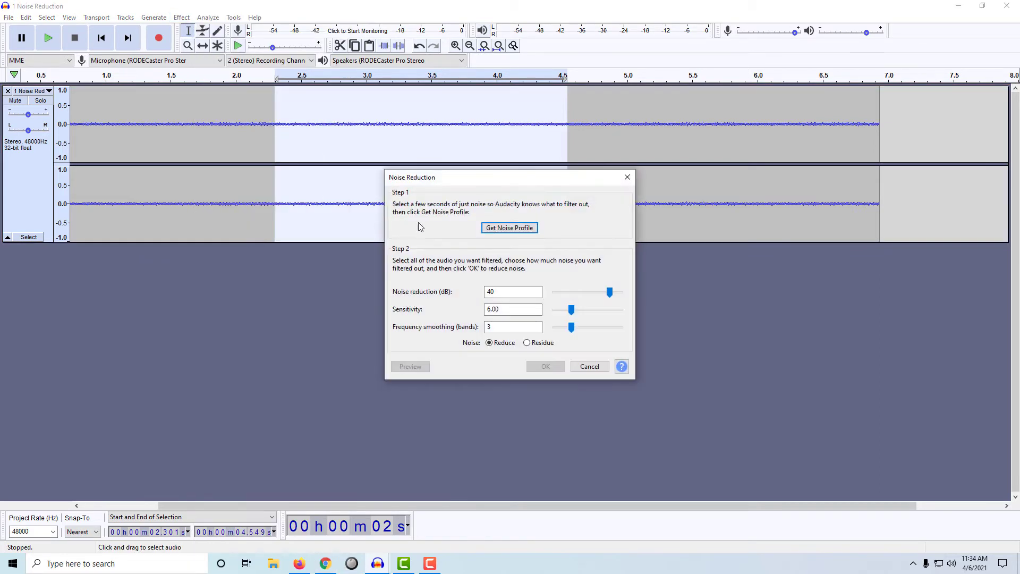
left_click(510, 228)
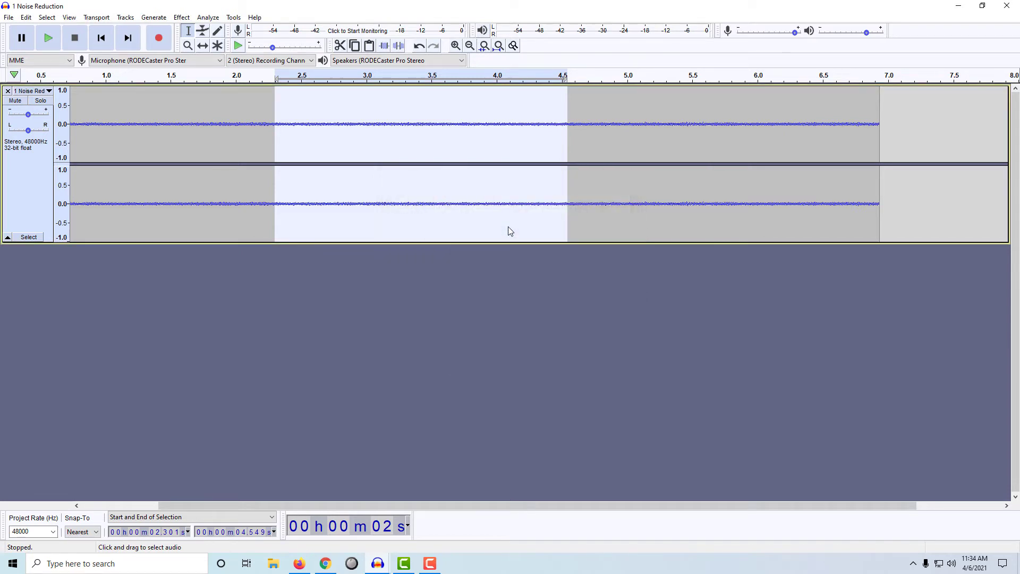
Step: Try Noise Reduction on the entire recording with the reduction set to 25 dB, and undo it
left_click(440, 176)
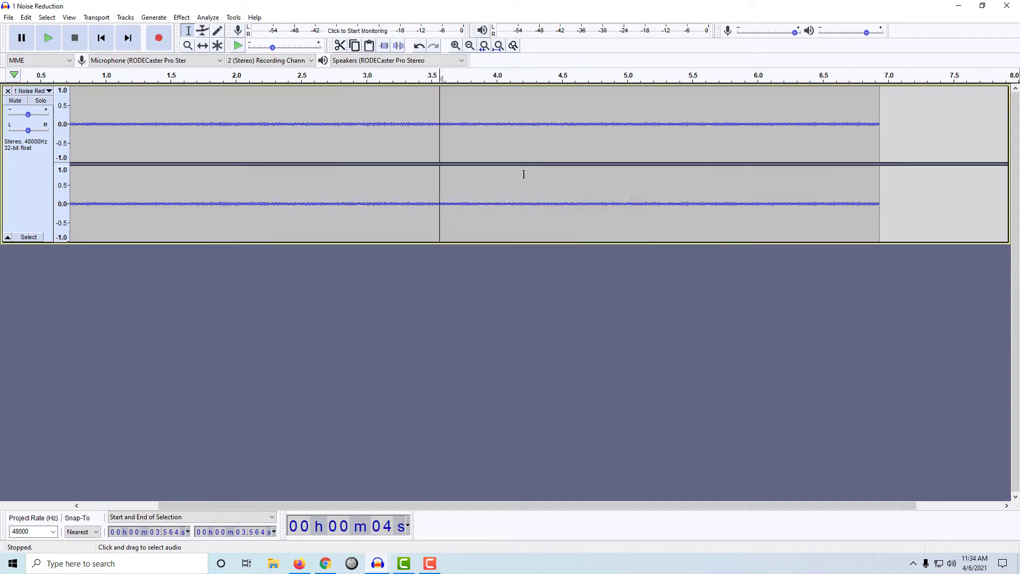
key("ctrl+a")
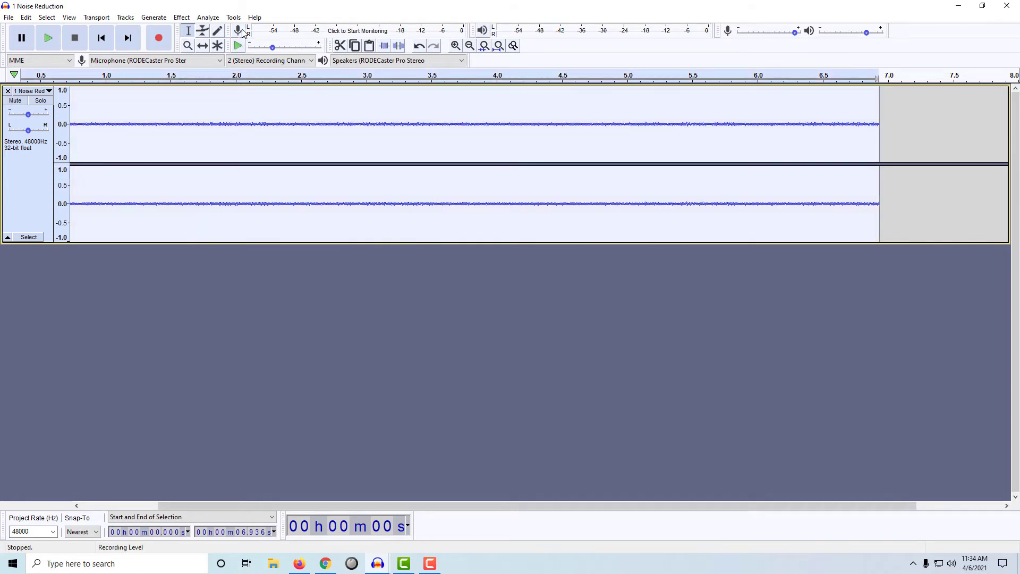
left_click(182, 17)
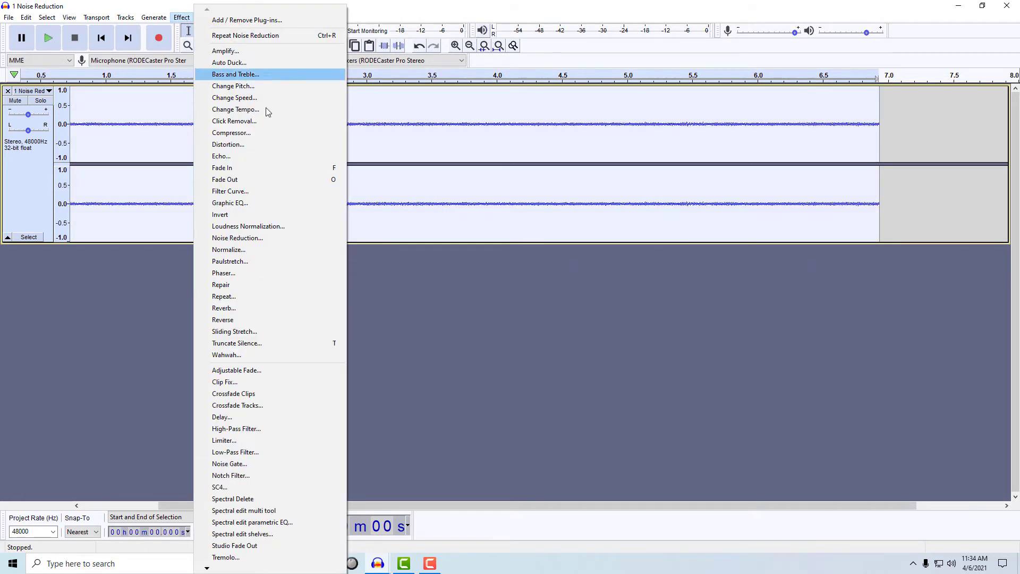
left_click(273, 242)
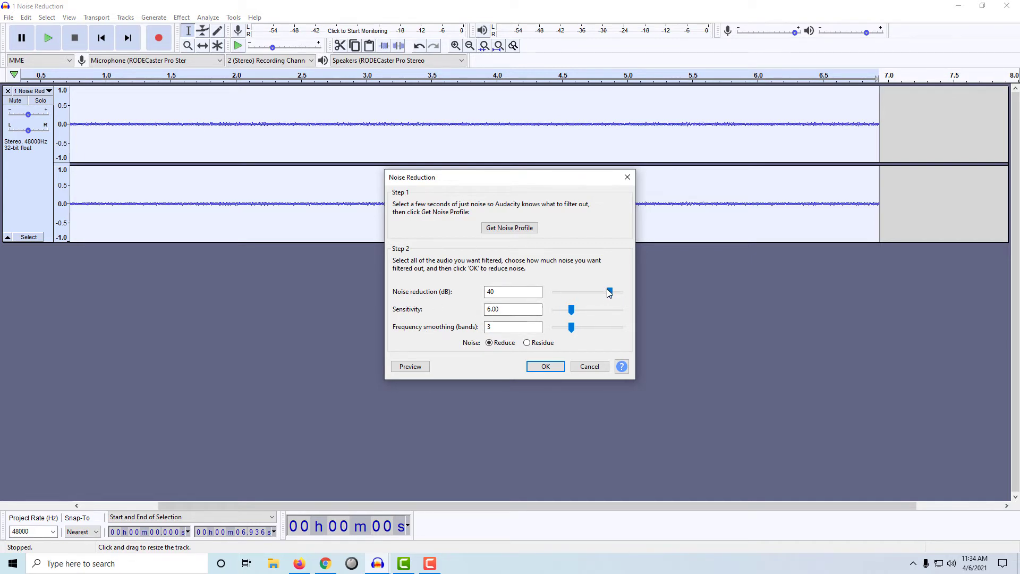
mouse_move(609, 292)
left_mouse_down()
mouse_move(616, 299)
mouse_move(592, 299)
left_mouse_up()
left_click(545, 366)
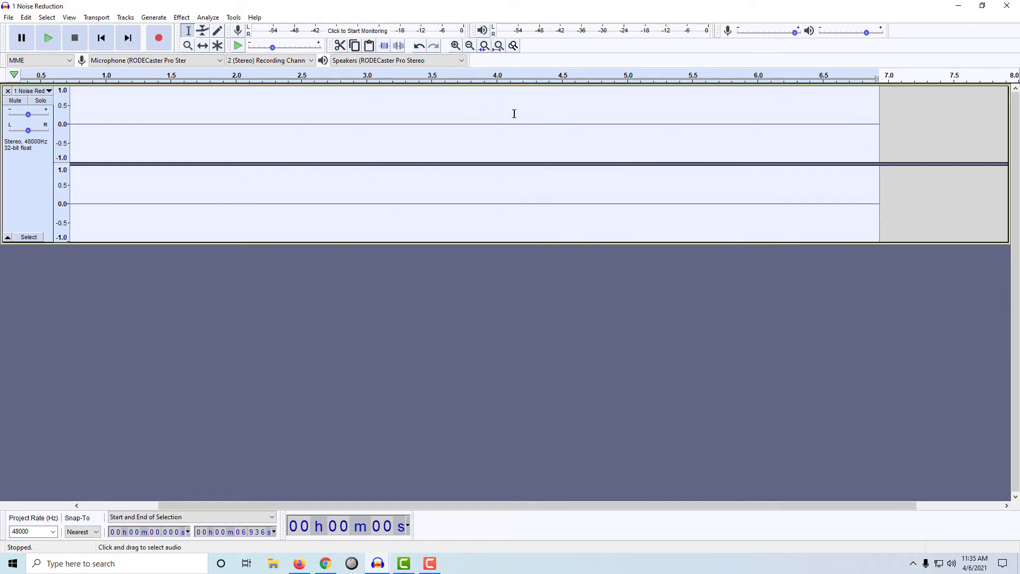
left_click(419, 46)
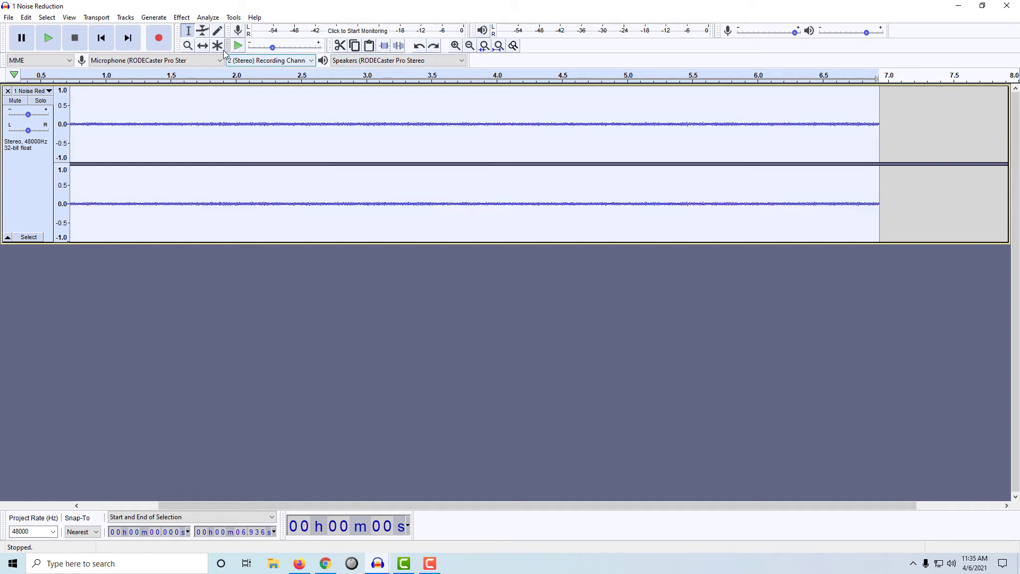
Step: Try Noise Reduction on the entire recording with the reduction set to 15 dB, and undo it
left_click(189, 20)
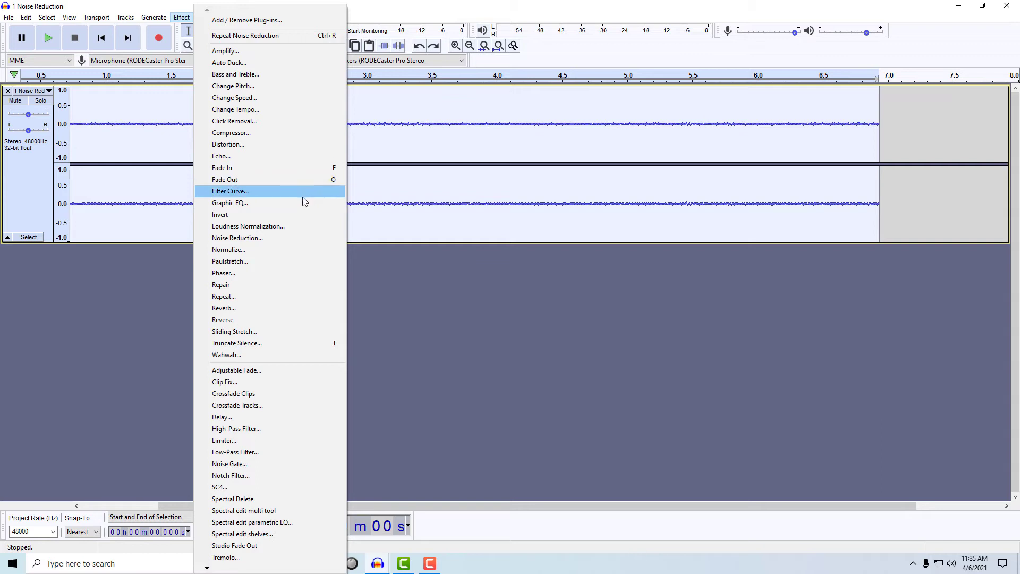
left_click(279, 237)
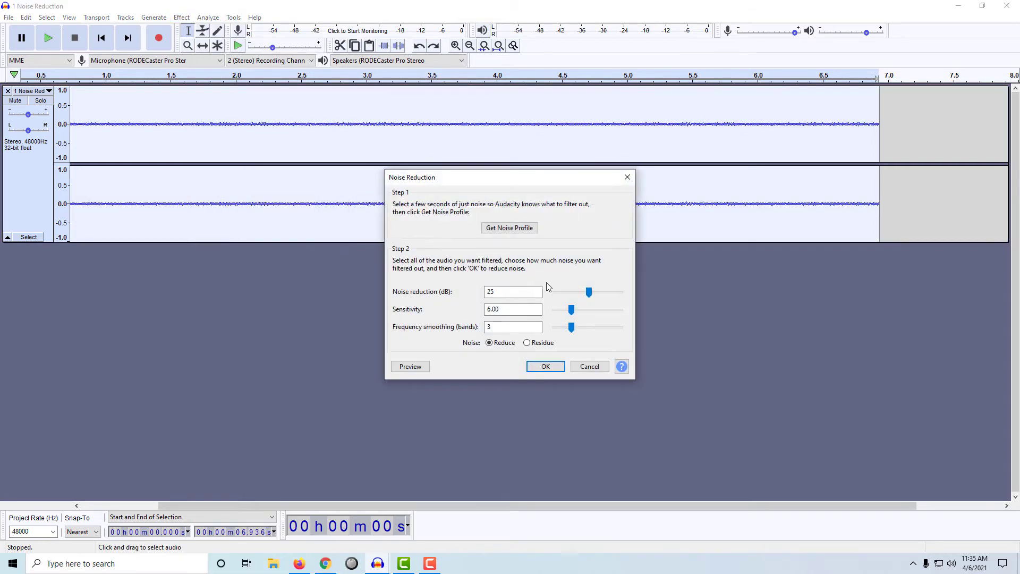
left_click_drag(589, 291, 577, 296)
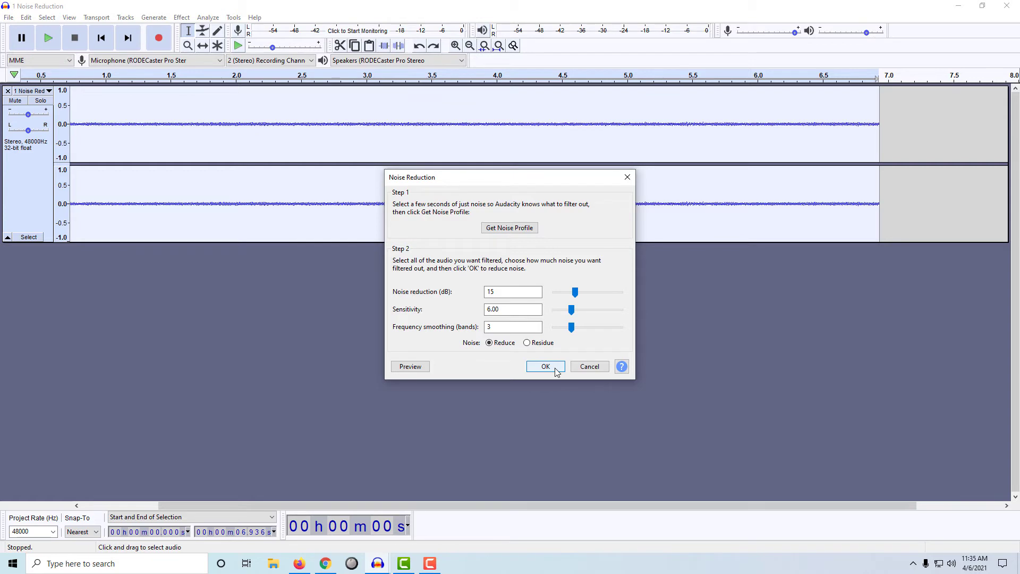
left_click(555, 368)
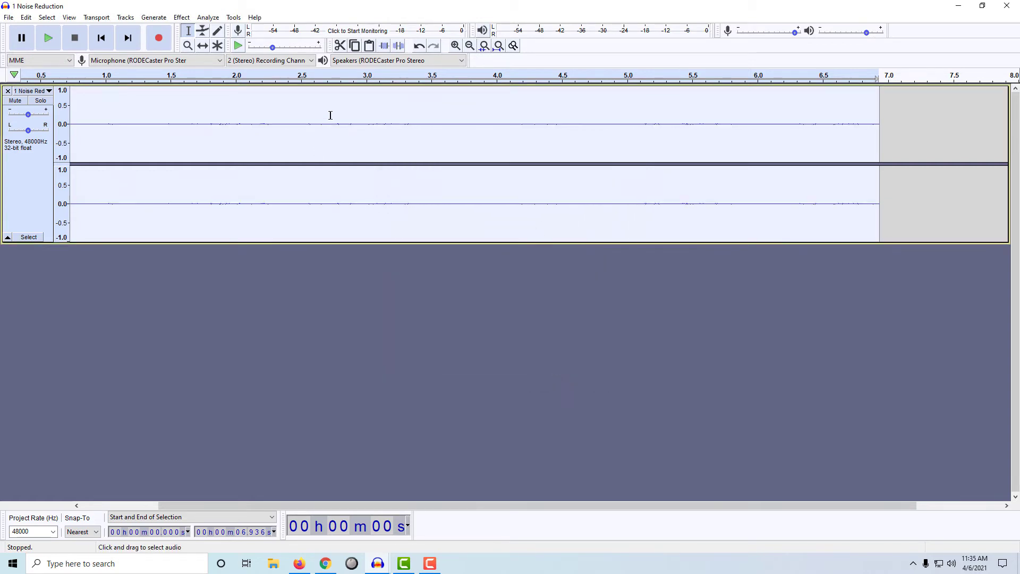
left_click_drag(314, 128, 412, 141)
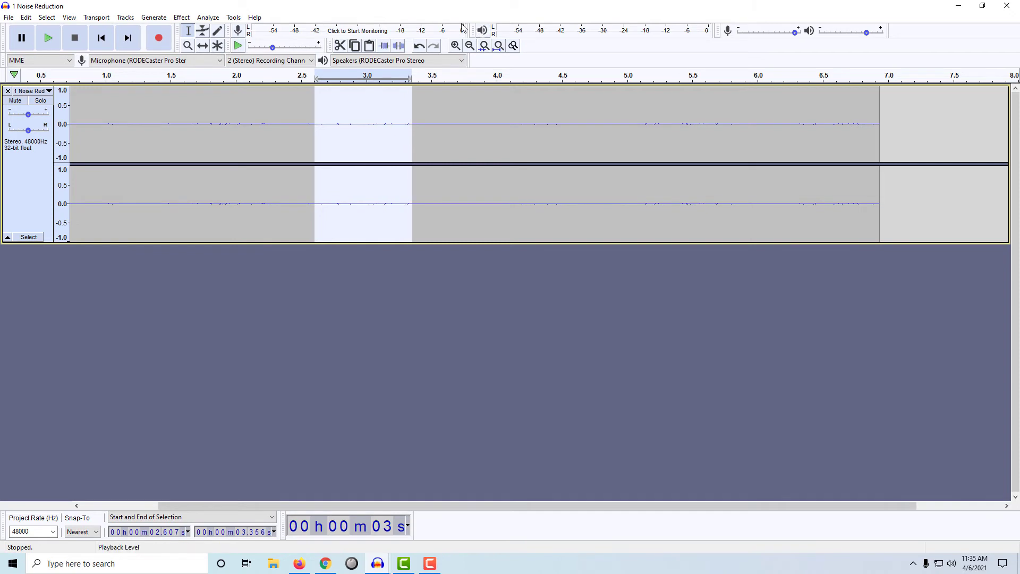
left_click(419, 46)
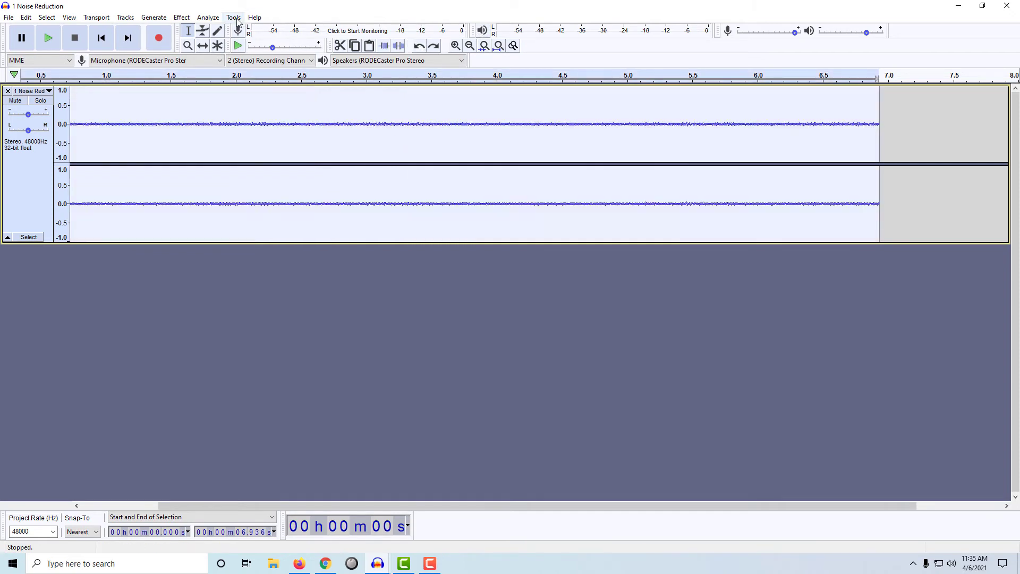
Step: Try Noise Reduction on the entire recording with the reduction set to 19 dB, and inspect the waveform
left_click_drag(578, 295, 583, 293)
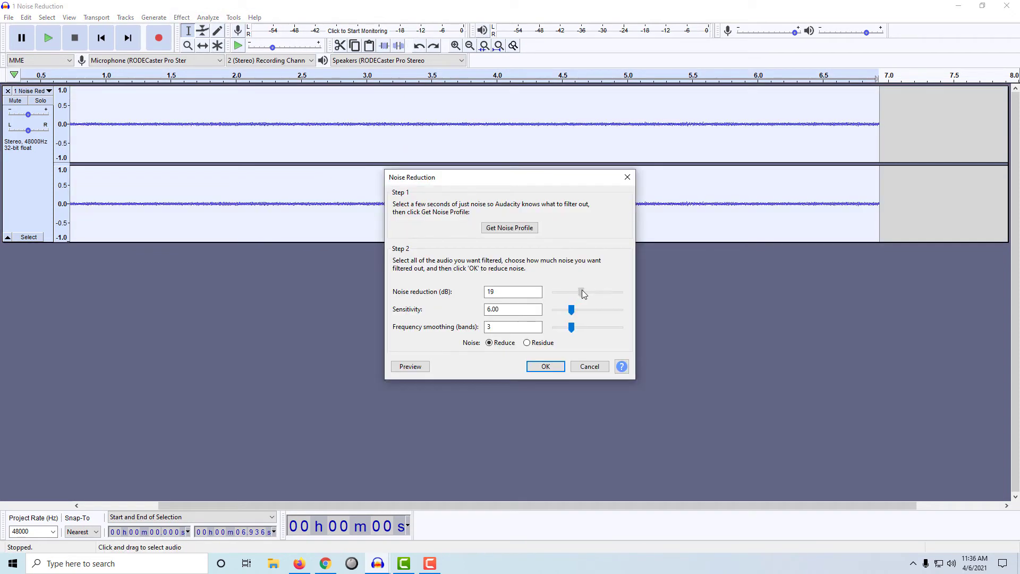
left_click(551, 367)
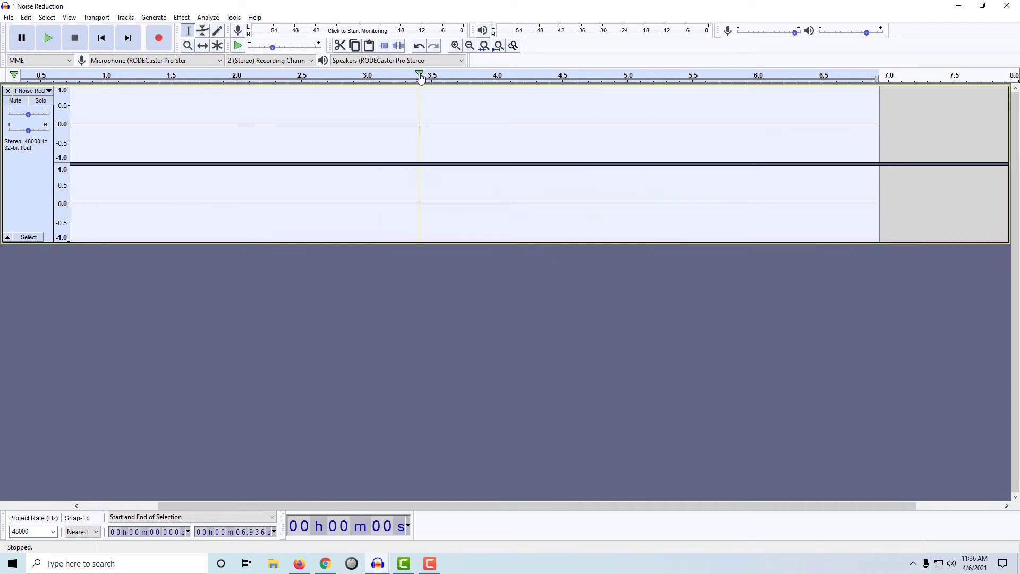
left_click_drag(290, 121, 737, 176)
left_click(624, 144)
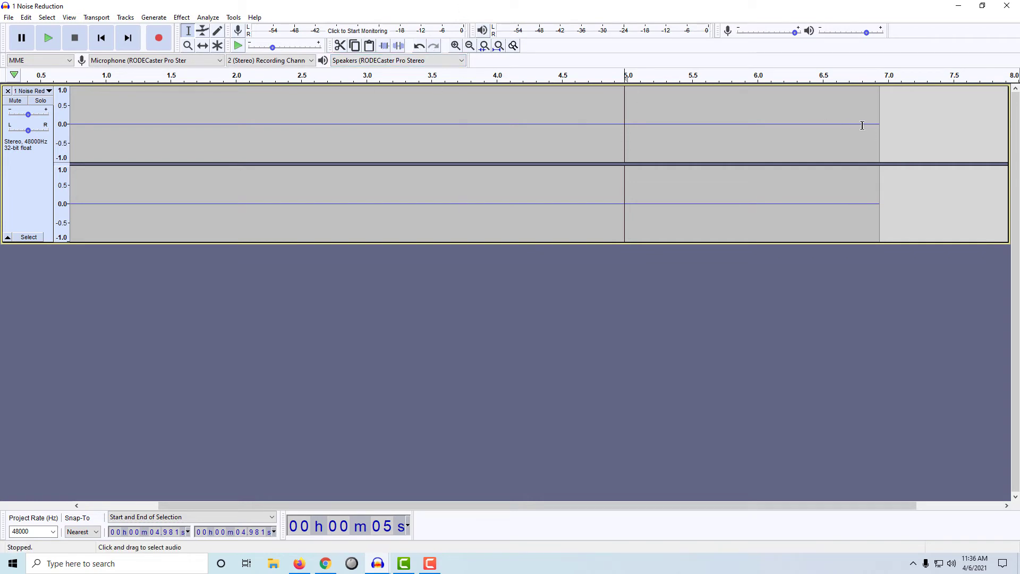
Step: Undo the recent edits back to the point where the removed end section of the recording is restored
left_click(425, 48)
left_click(425, 50)
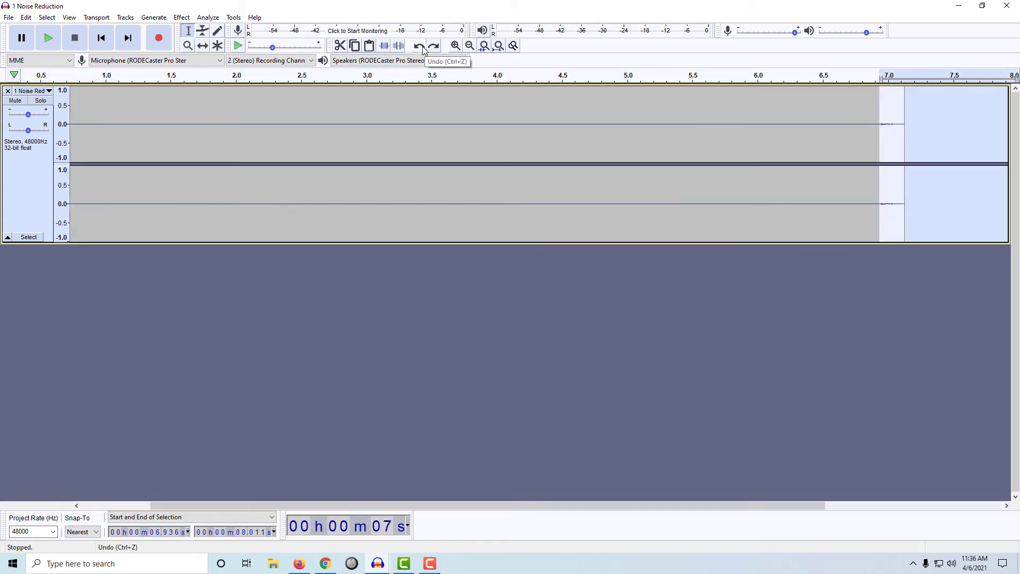
Step: Try to amplify the end section of the recording between 6.883 s and 7.131 s
left_click_drag(873, 123, 905, 128)
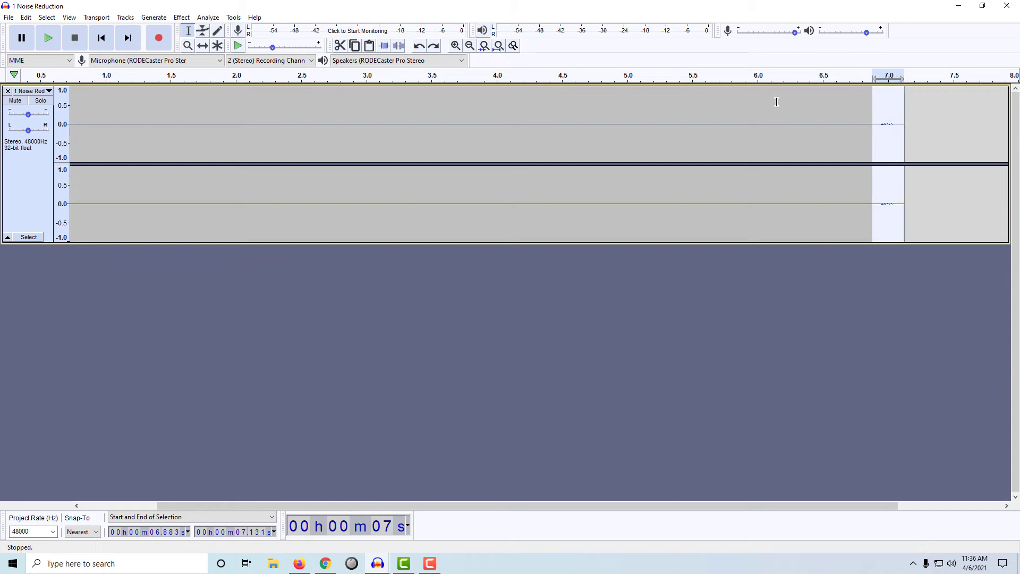
left_click(182, 17)
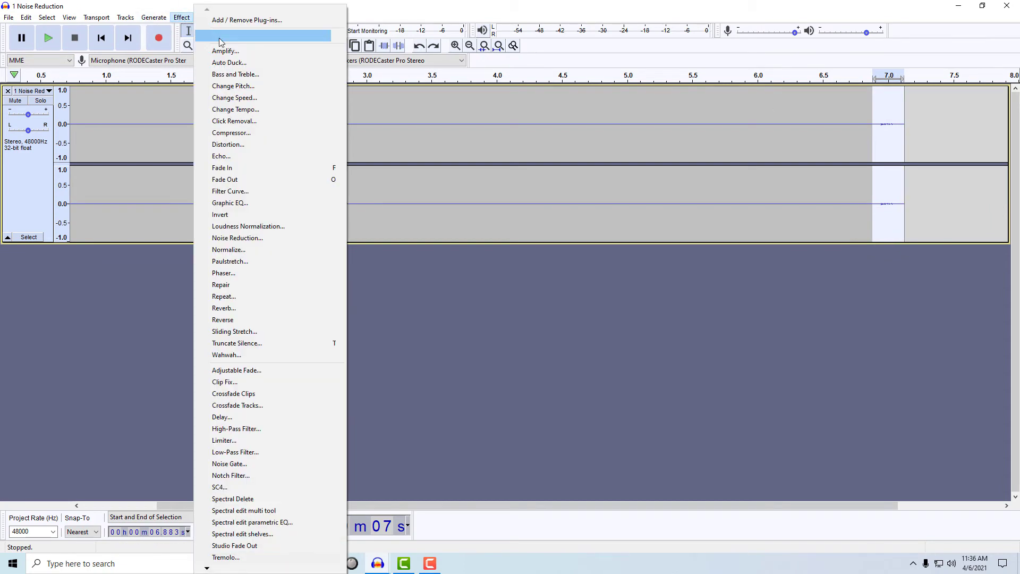
left_click(226, 51)
key("Return")
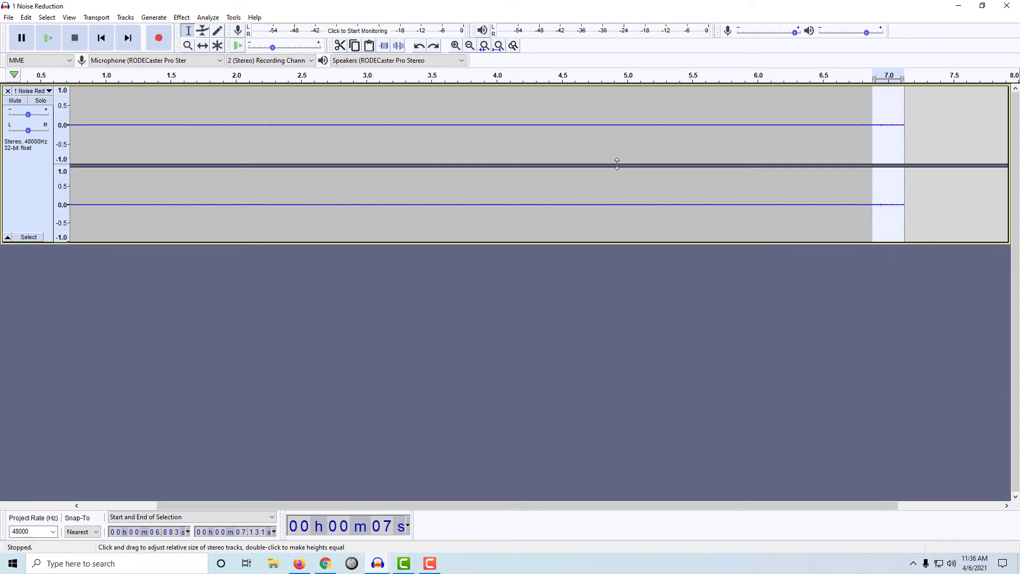
Step: Amplify the entire recording by 15.1 dB
key("ctrl+a")
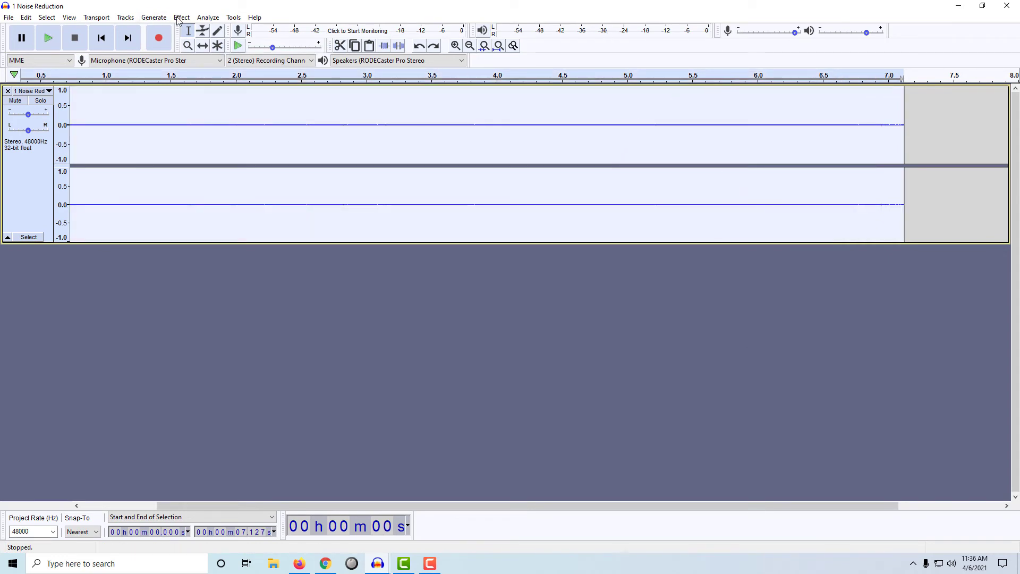
left_click(182, 17)
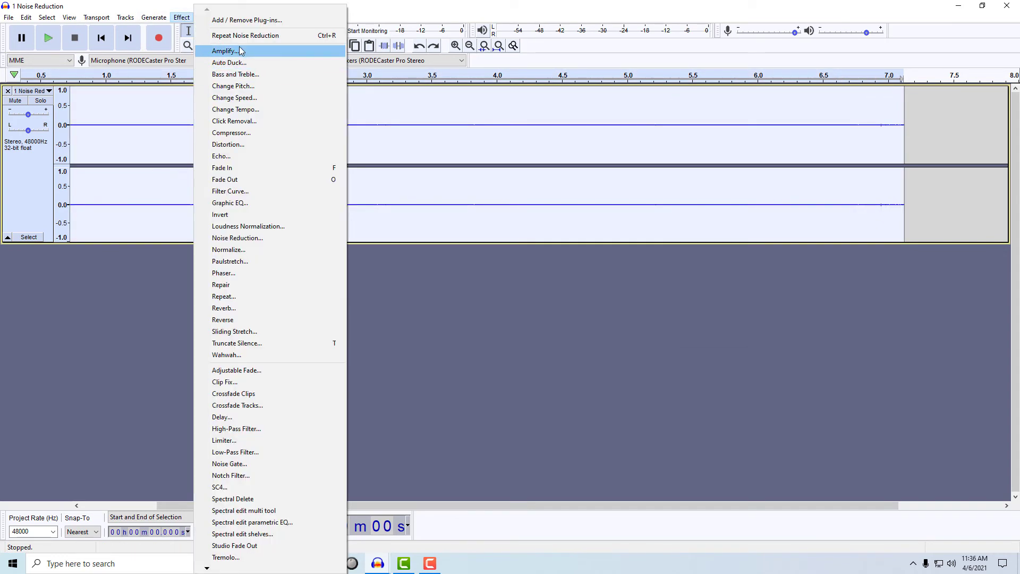
left_click(240, 51)
left_click_drag(586, 262, 528, 261)
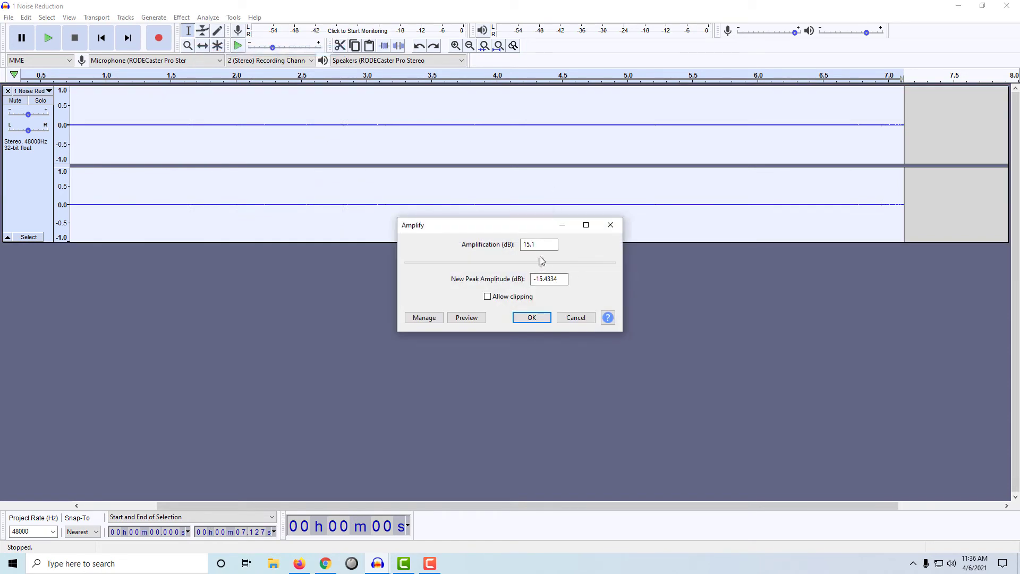
left_click(533, 318)
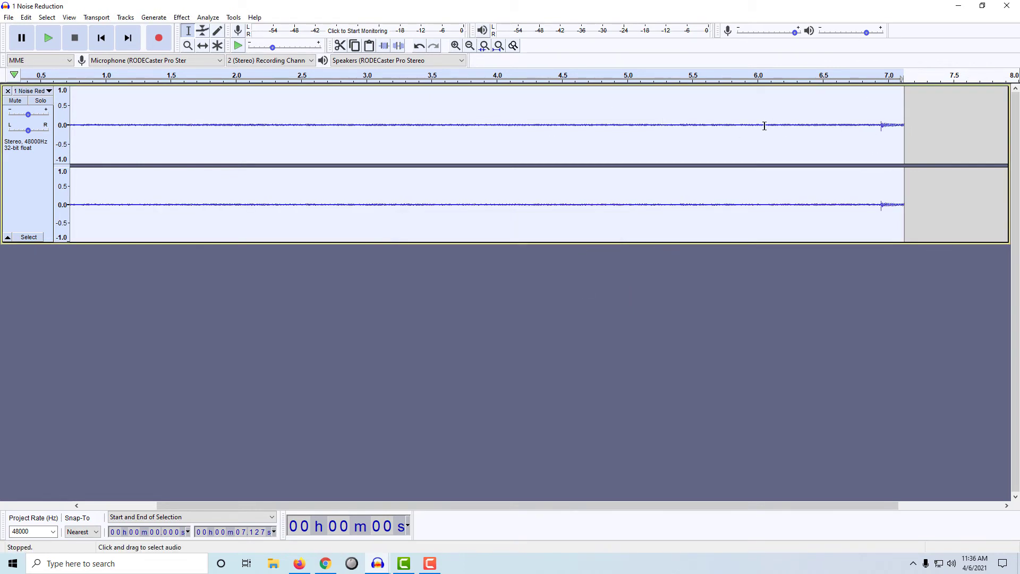
Step: Capture a noise profile from the noise-only section between 4.415 s and 6.736 s
left_click_drag(852, 123, 550, 127)
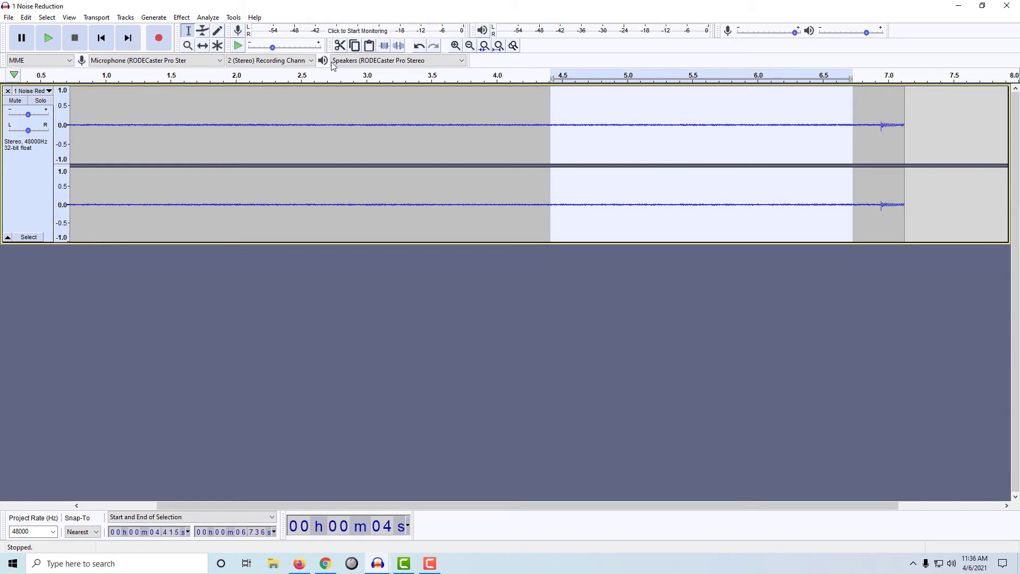
left_click(182, 17)
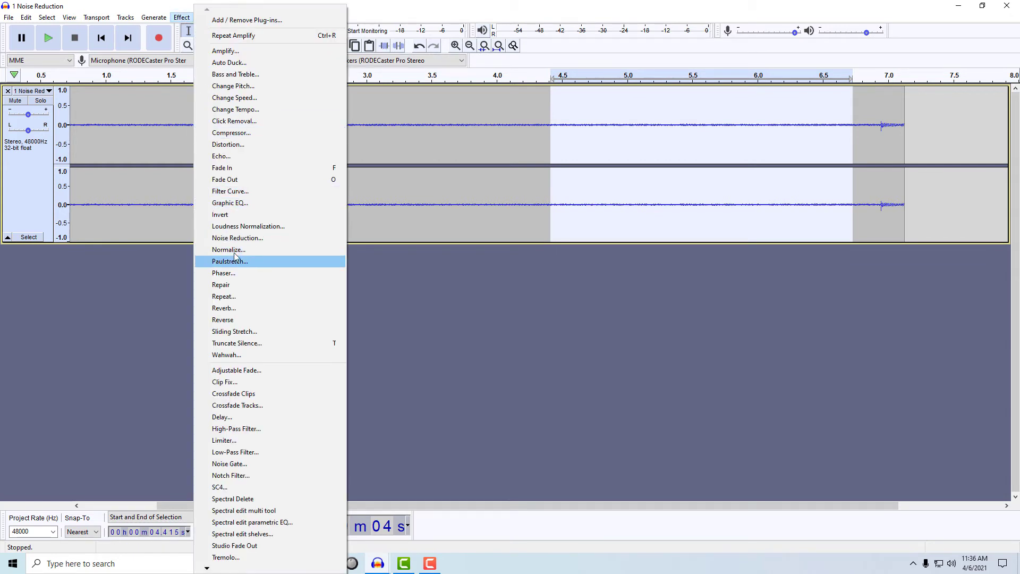
left_click(305, 238)
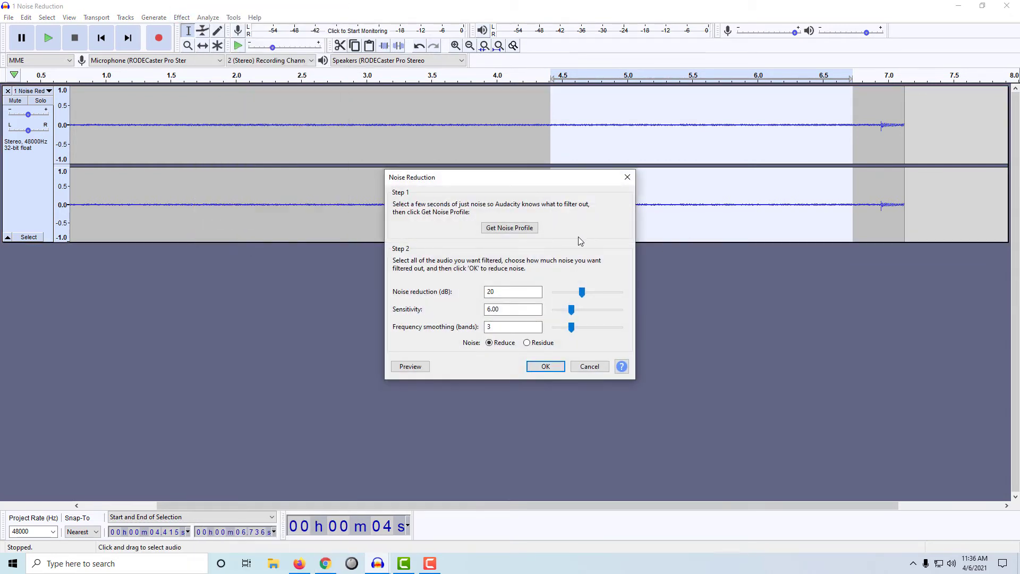
left_click(516, 229)
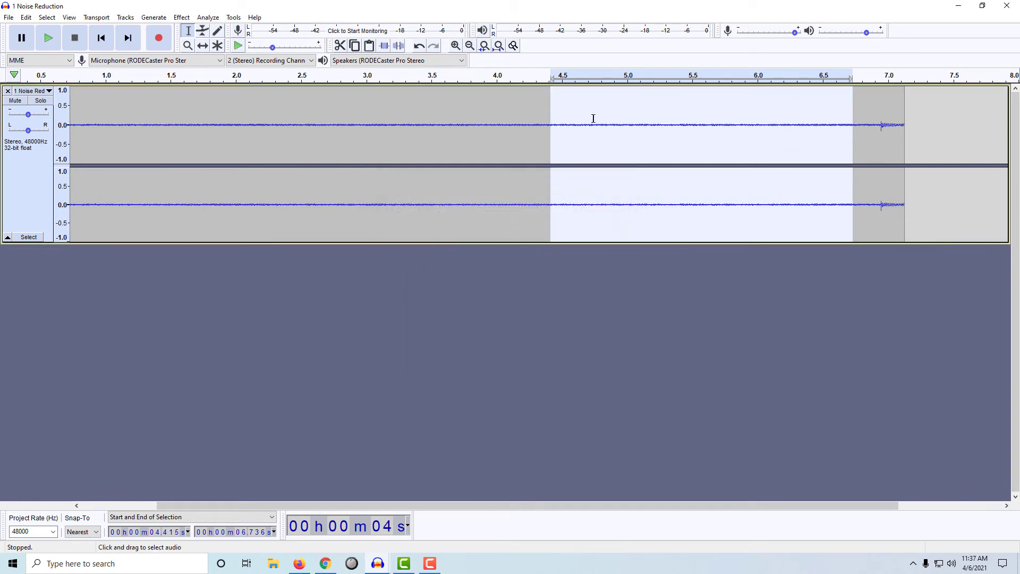
Step: Apply Noise Reduction to the entire recording with 20 dB reduction, sensitivity 6.00 and 3 frequency smoothing bands
left_click(495, 127)
key("ctrl+a")
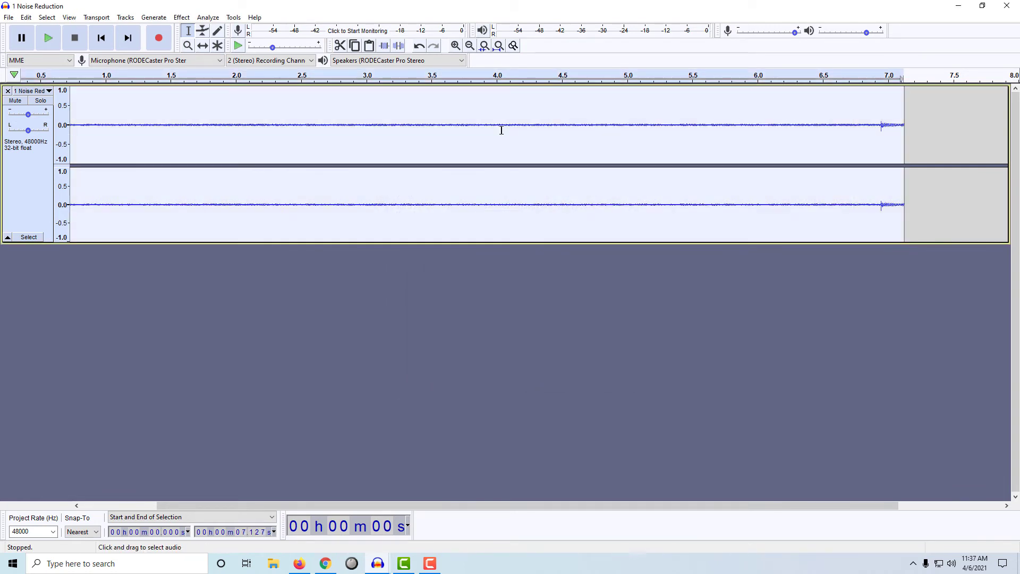
left_click(182, 17)
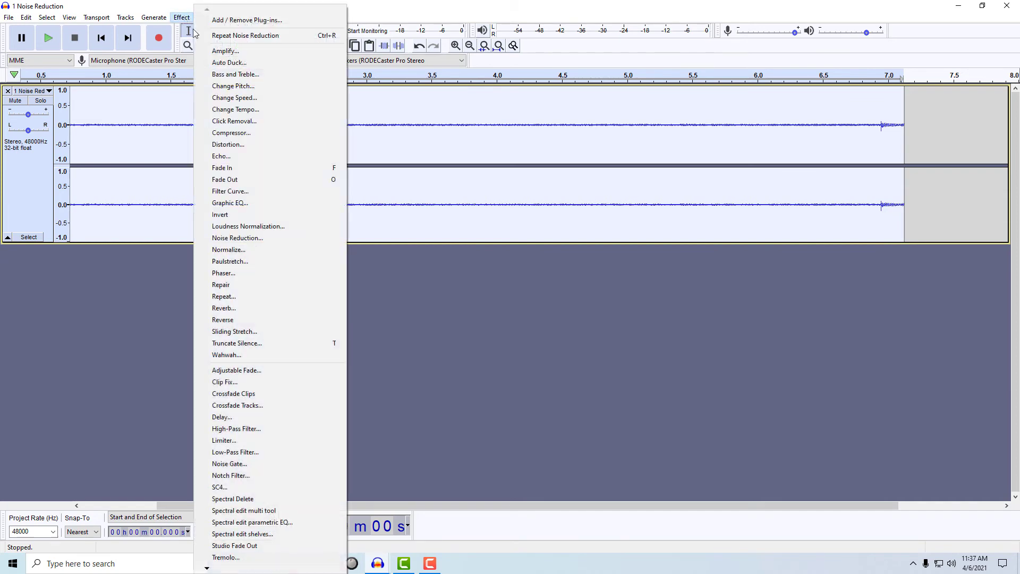
left_click(238, 238)
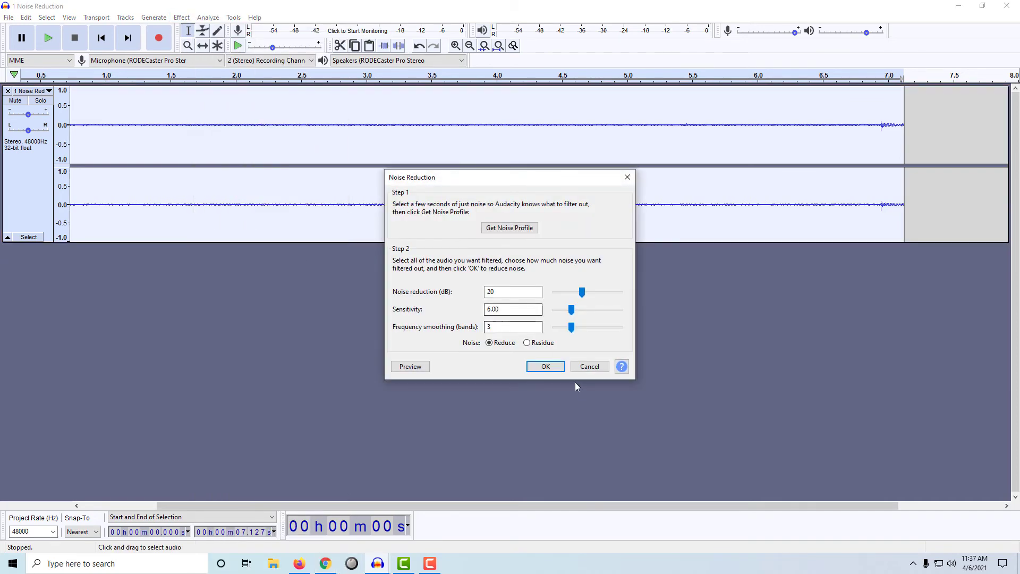
left_click(547, 367)
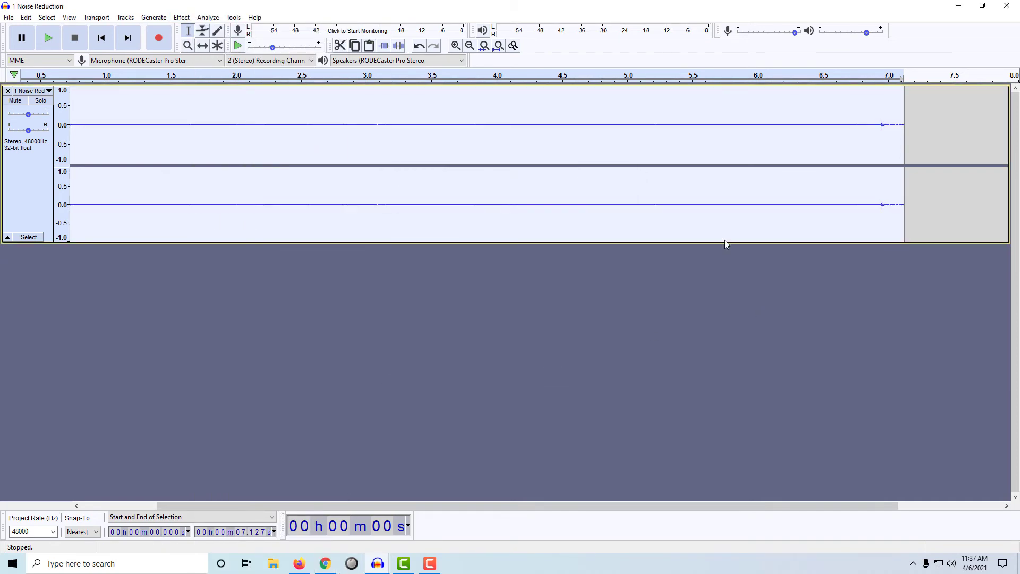
Step: Inspect the noise-reduced waveform in the middle of the recording and around the spike near its end
left_click_drag(564, 127, 672, 131)
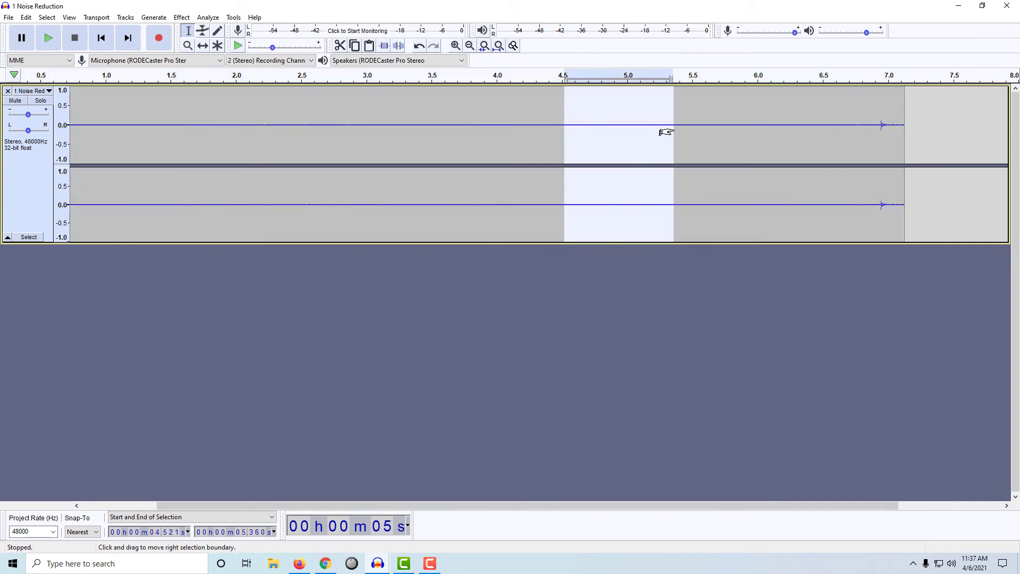
left_click_drag(876, 130, 903, 130)
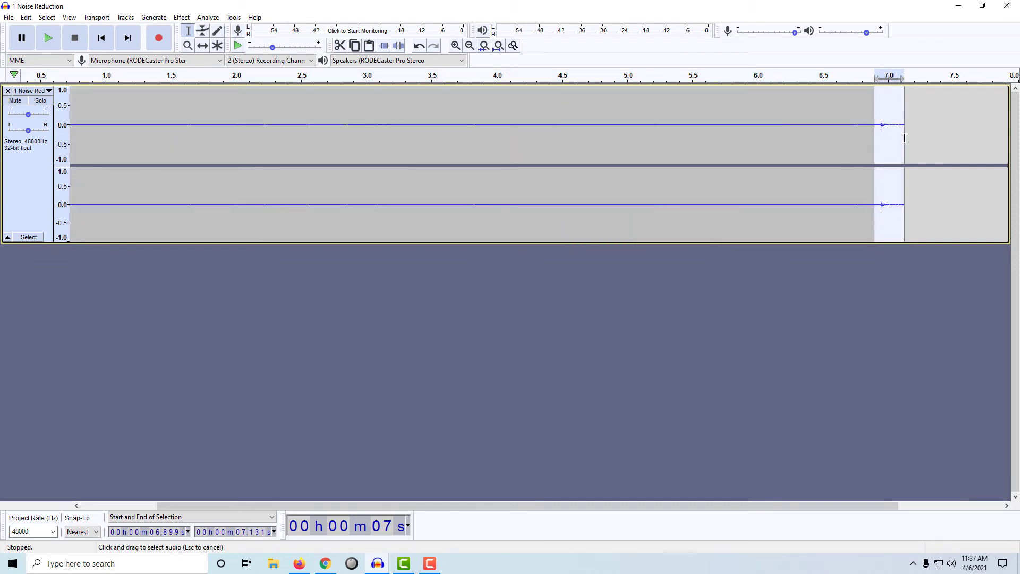
left_click(863, 131)
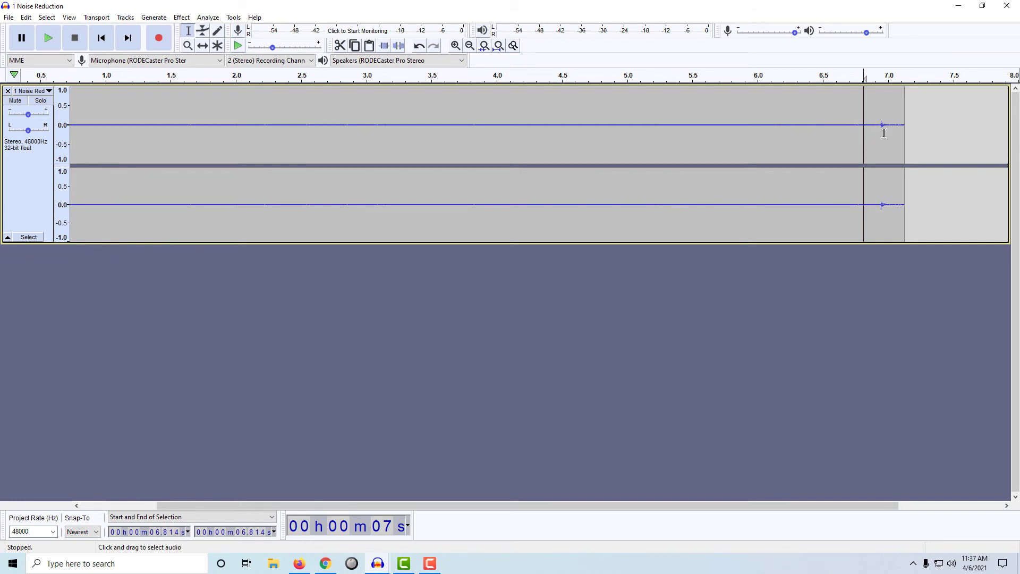
left_click_drag(876, 129, 796, 125)
left_click_drag(874, 128, 895, 134)
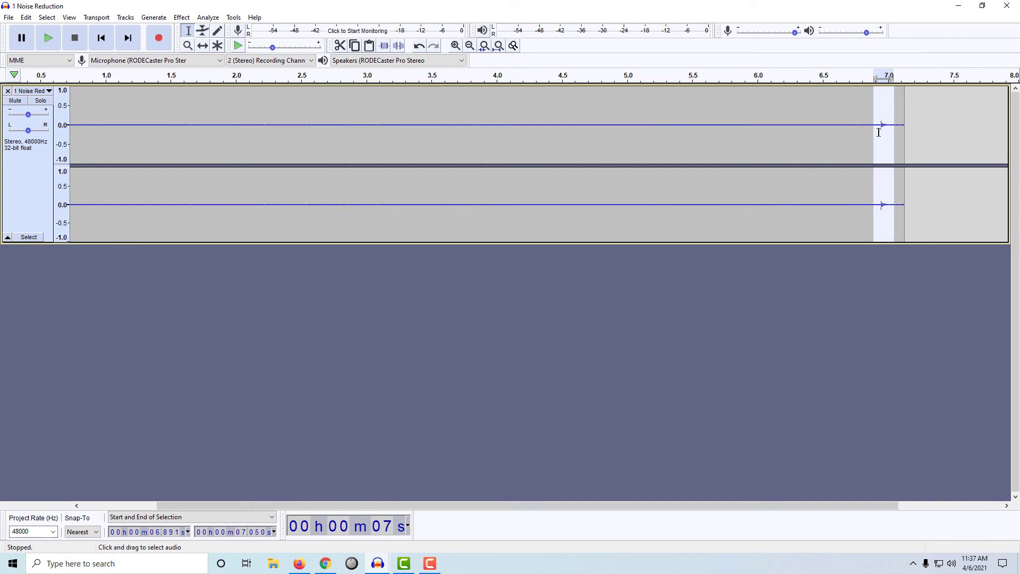
Step: Try deleting the end section between 6.879 s and 7.143 s, inspect the remaining waveform, and undo the deletion
left_click_drag(873, 132, 904, 142)
left_click(25, 17)
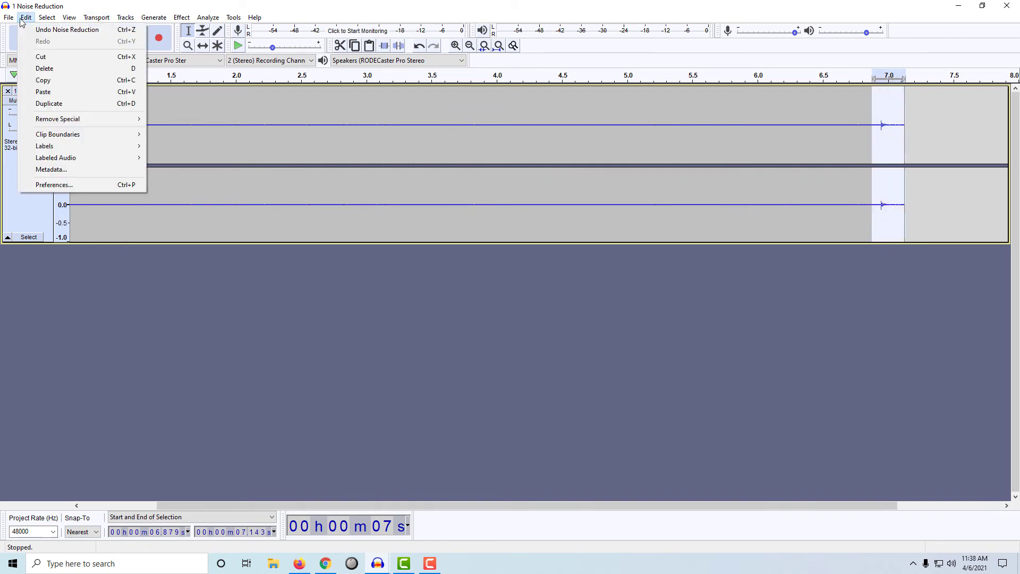
left_click(43, 69)
key("ctrl+z")
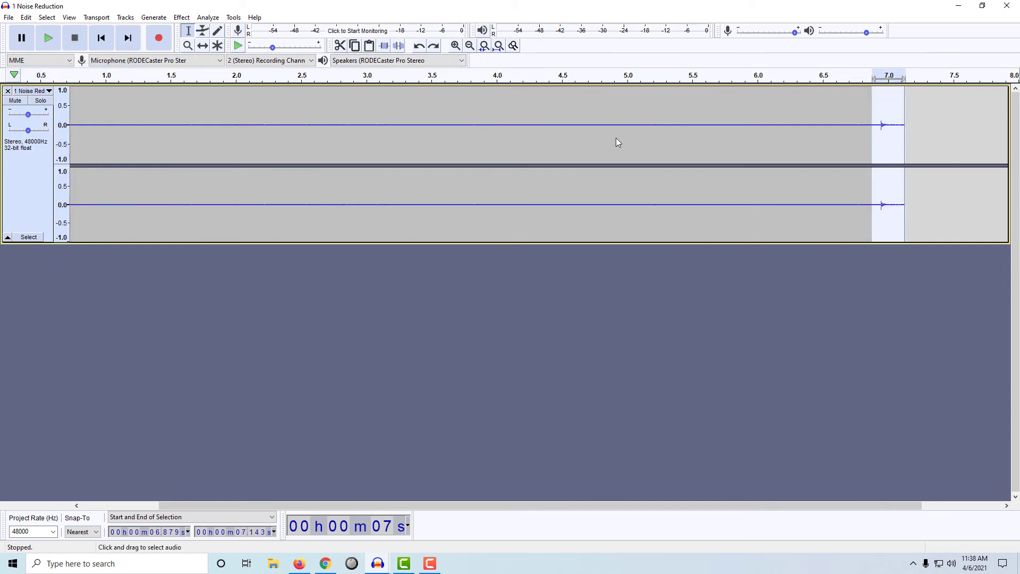
key("Delete")
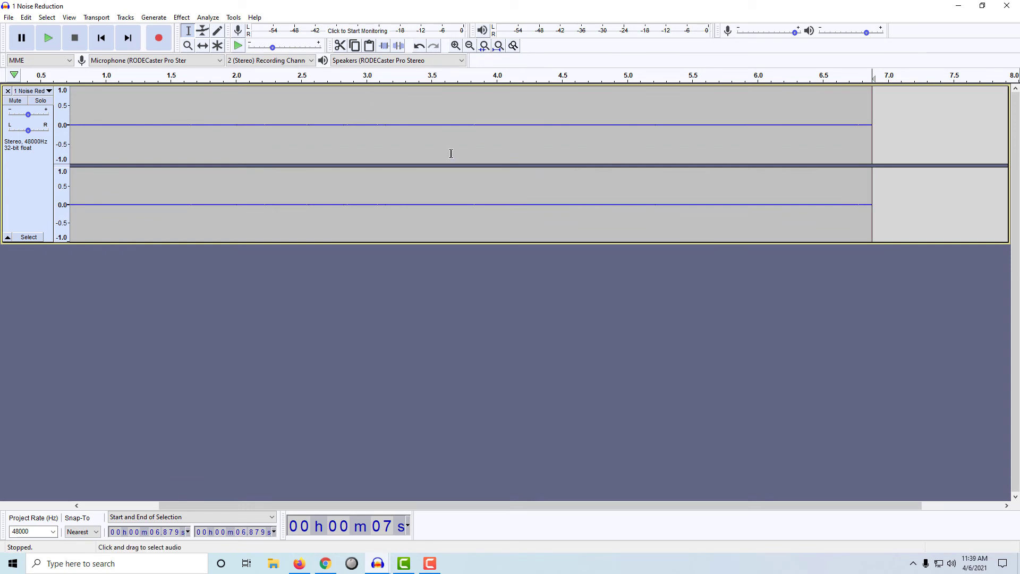
left_click_drag(499, 137, 390, 139)
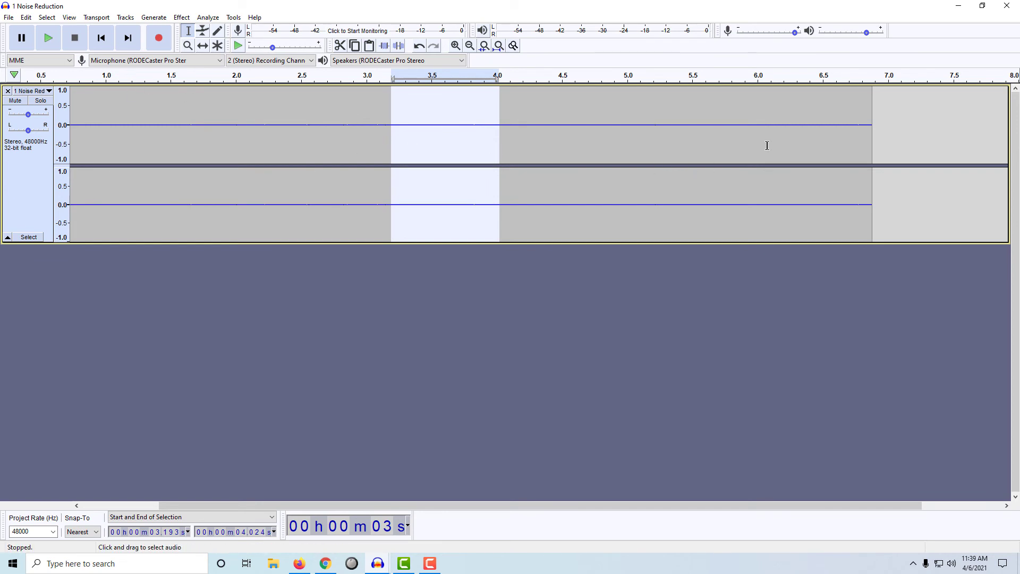
left_click(626, 136)
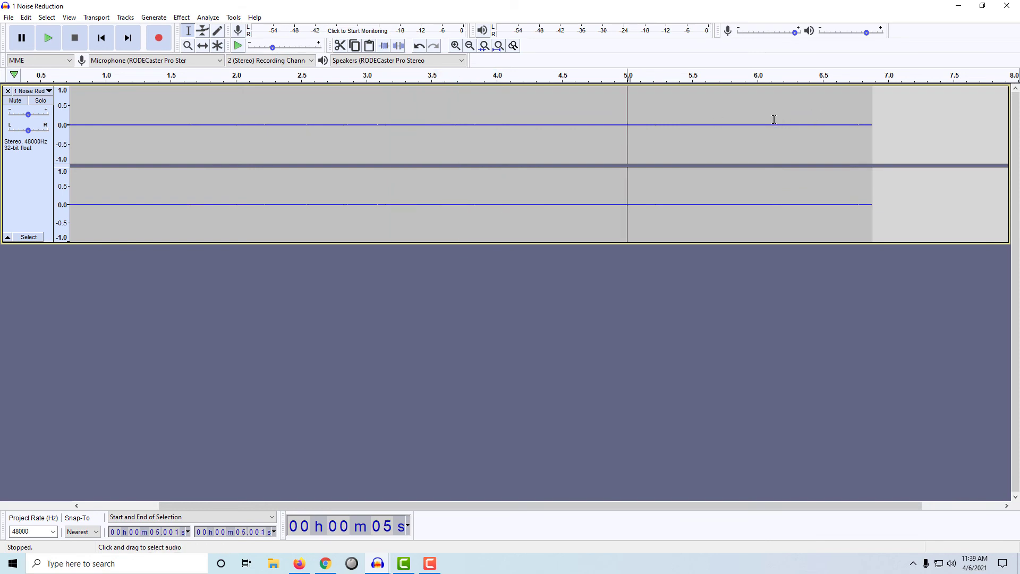
left_click(418, 47)
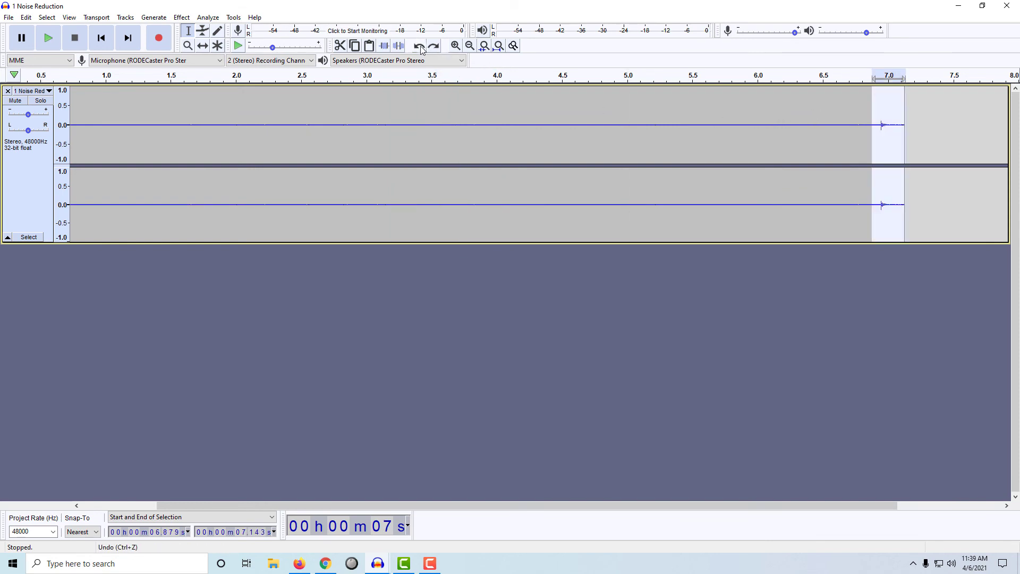
Step: Silence the end section of the recording between 6.924 s and 7.172 s
left_click_drag(878, 124, 910, 130)
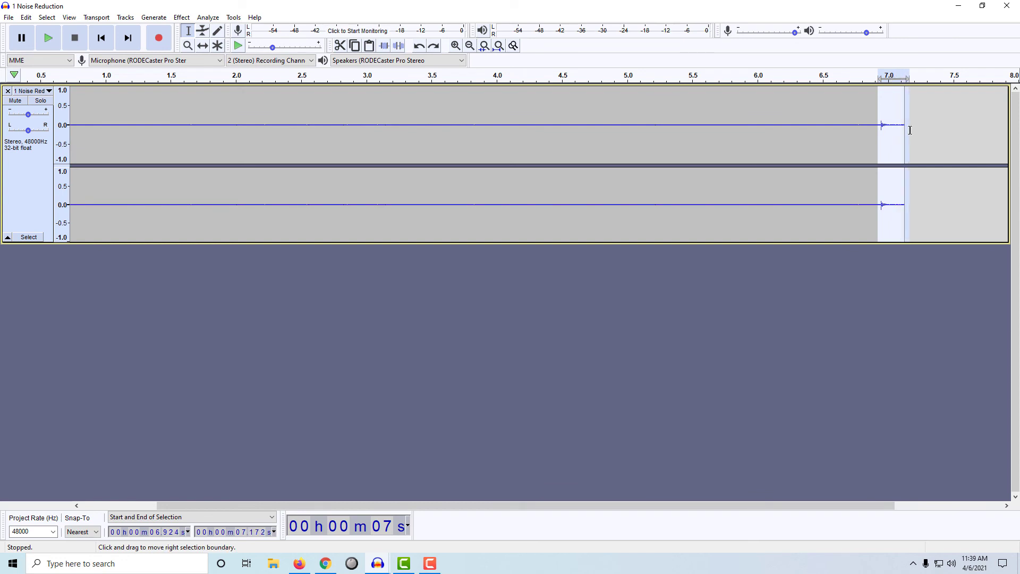
key("ctrl+l")
left_click(853, 135)
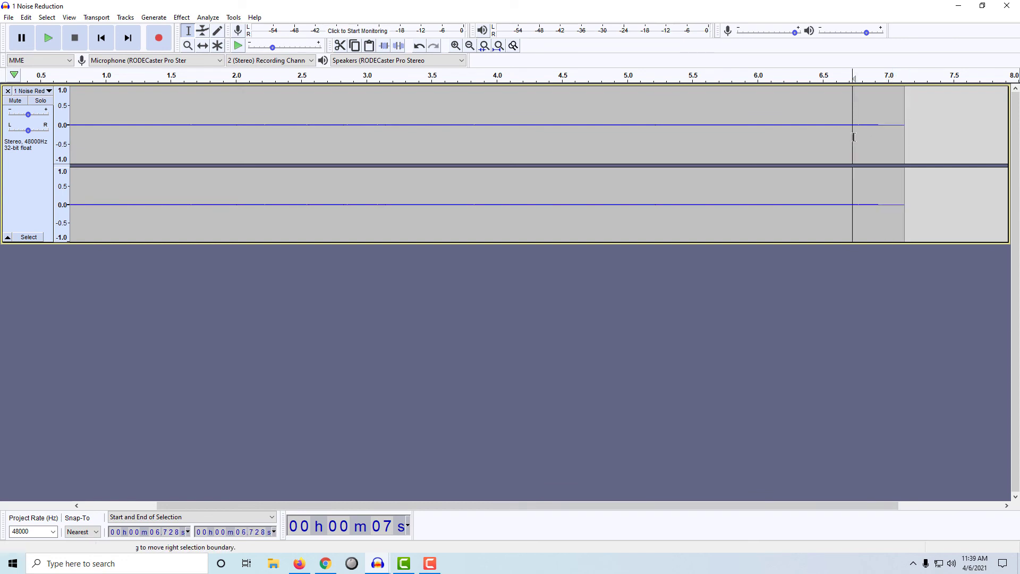
Step: Delete the silenced end section from 6.924 s onward and inspect the remaining waveform
left_click_drag(877, 133, 908, 133)
key("Delete")
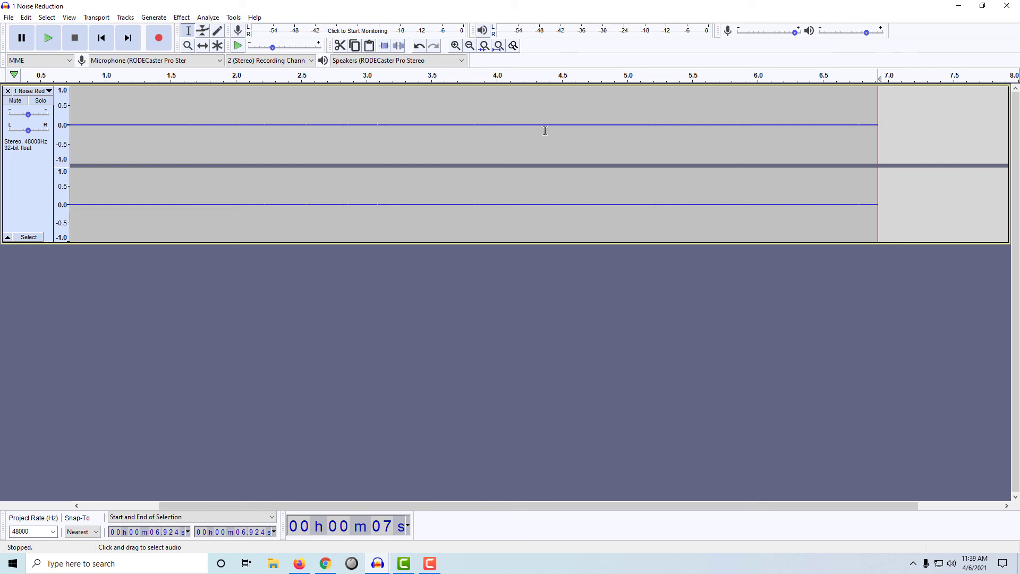
left_click(523, 125)
left_click_drag(523, 125, 565, 130)
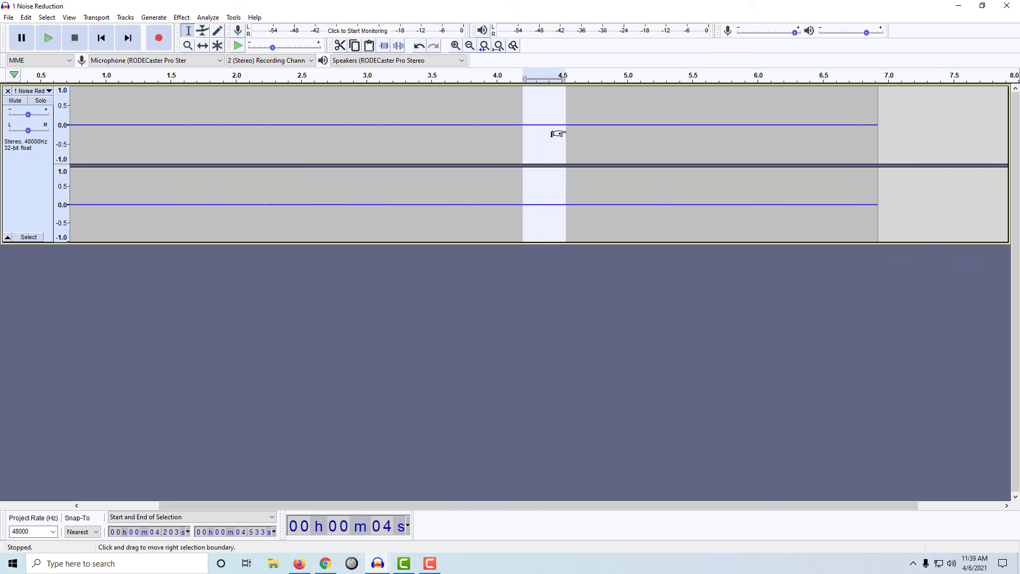